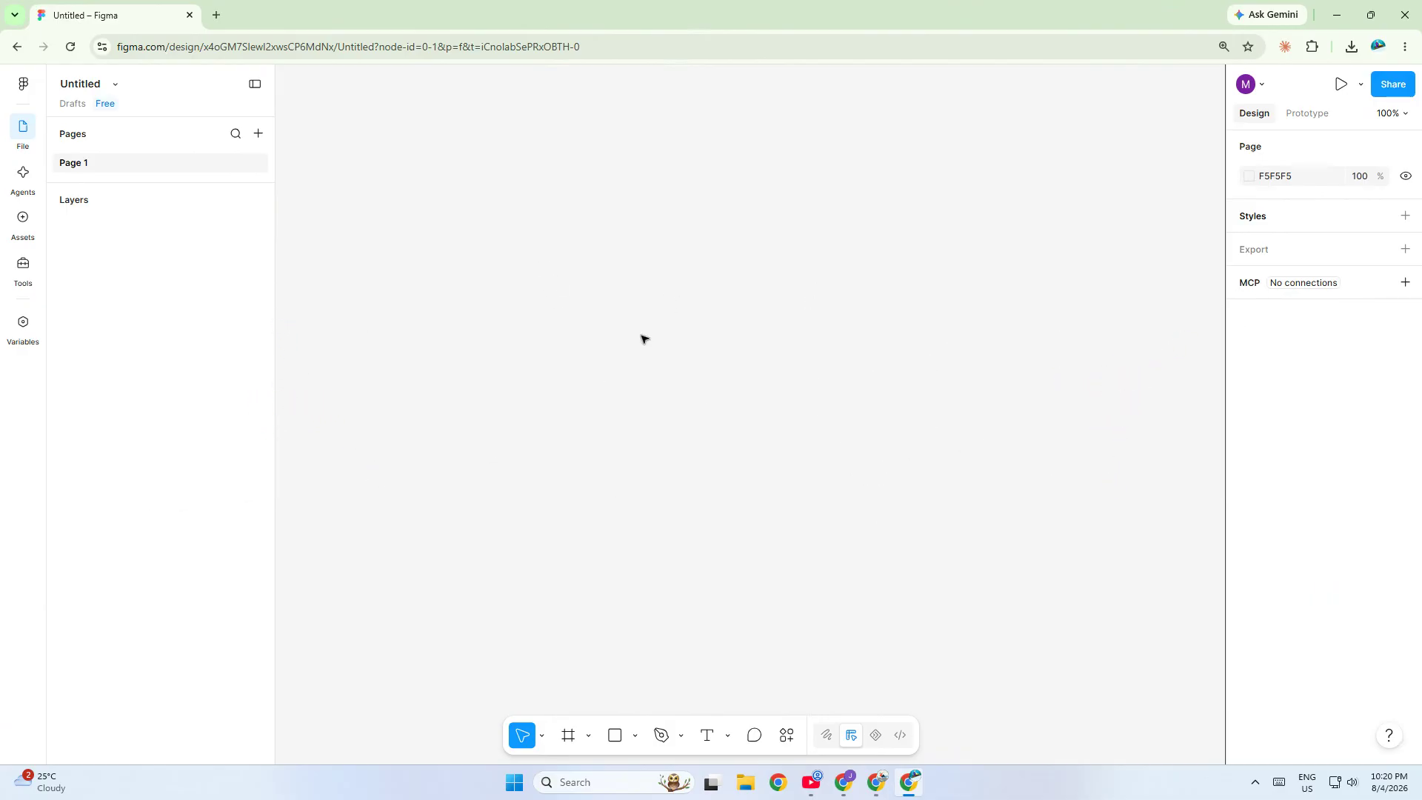
- Draw a frame about 373 × 596 on the empty canvas
key("f")
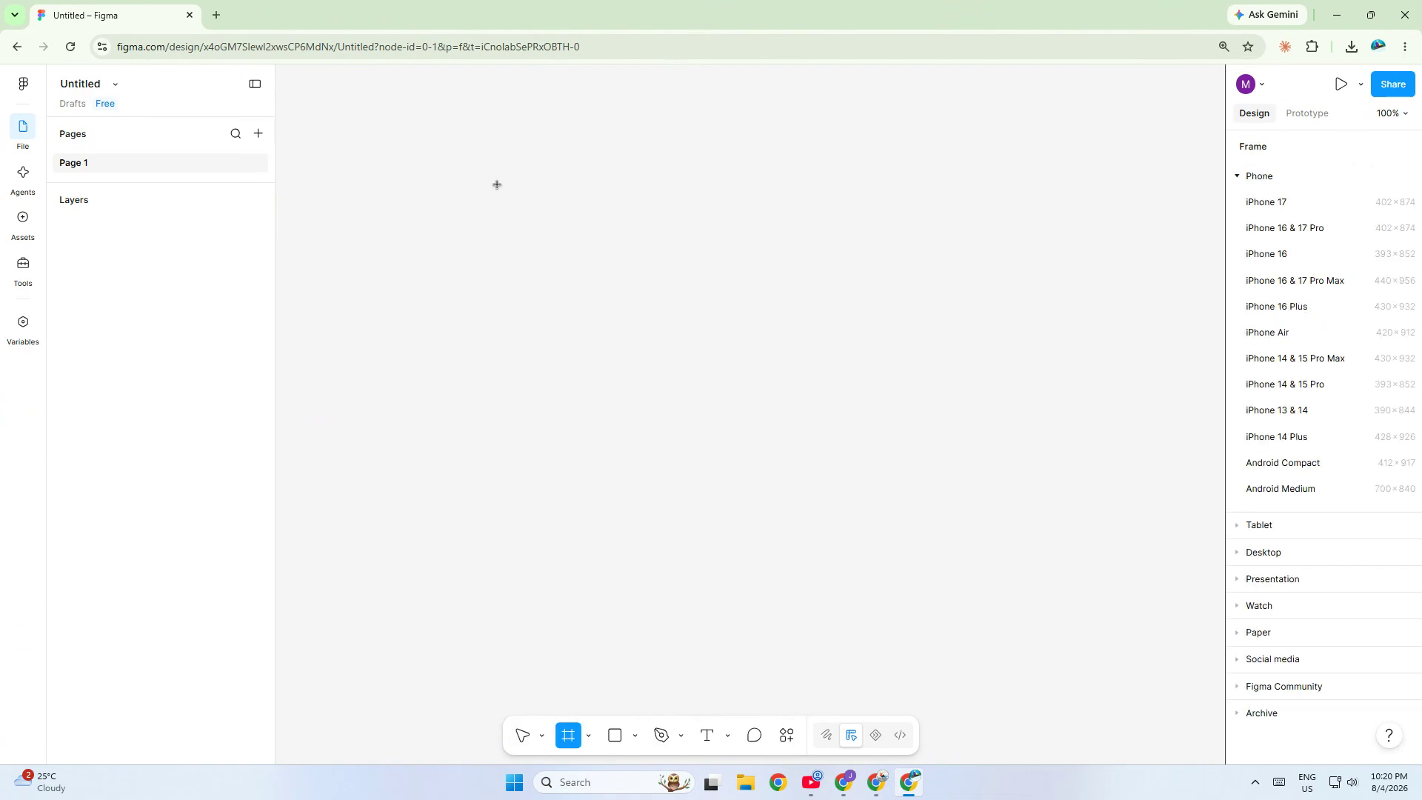
left_click_drag(317, 145, 619, 630)
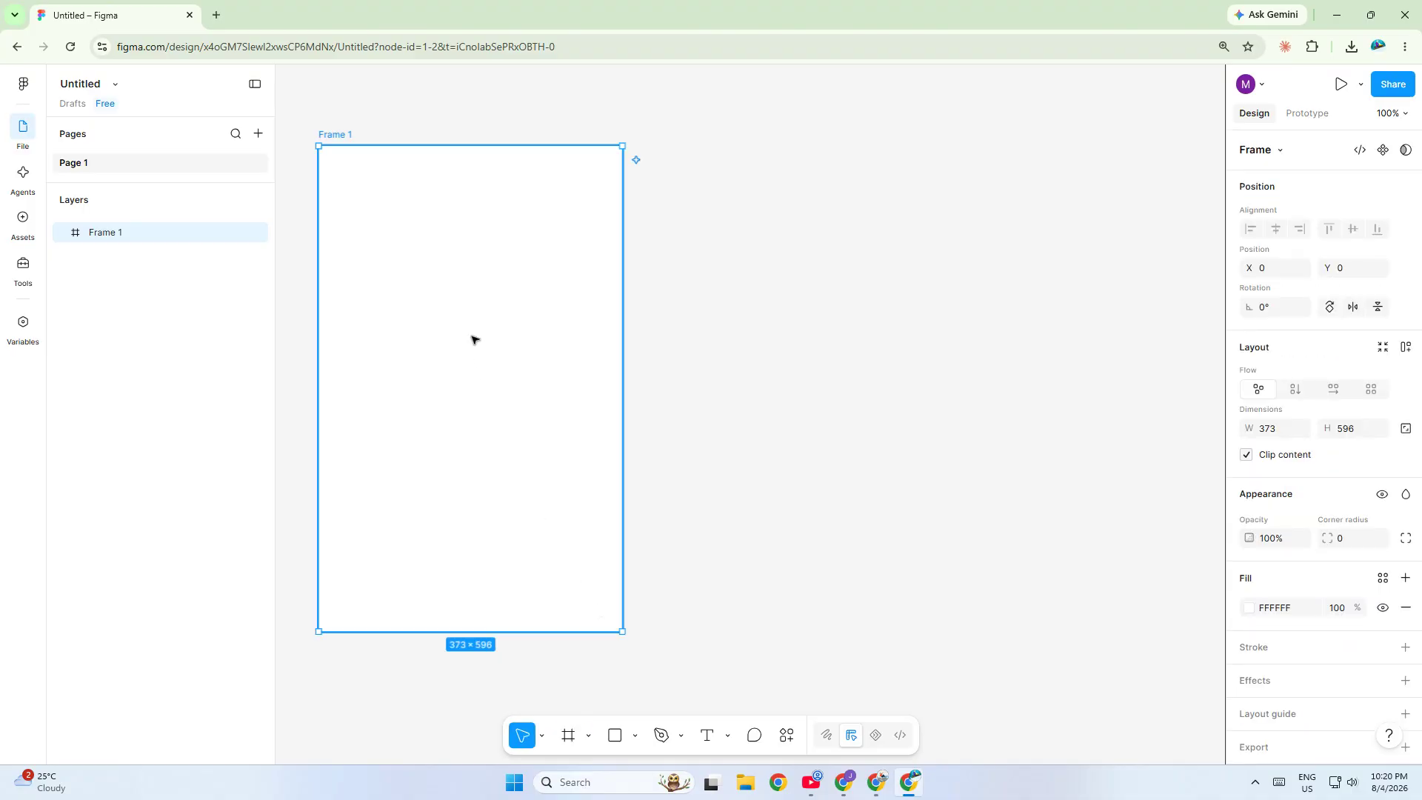
- Add a HELLO text layer inside the frame at font size 48 and nudge it slightly left
key("t")
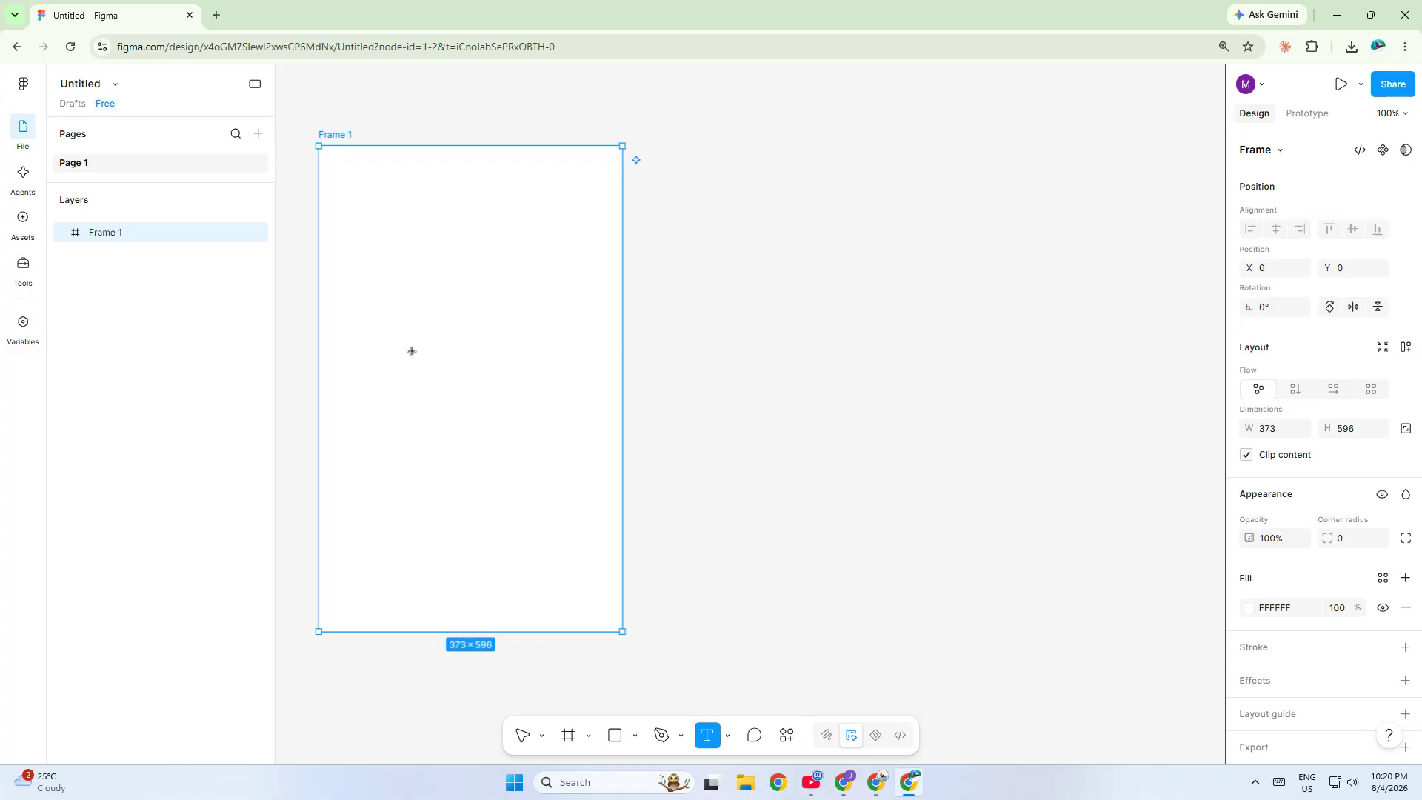
left_click(411, 347)
type("HE")
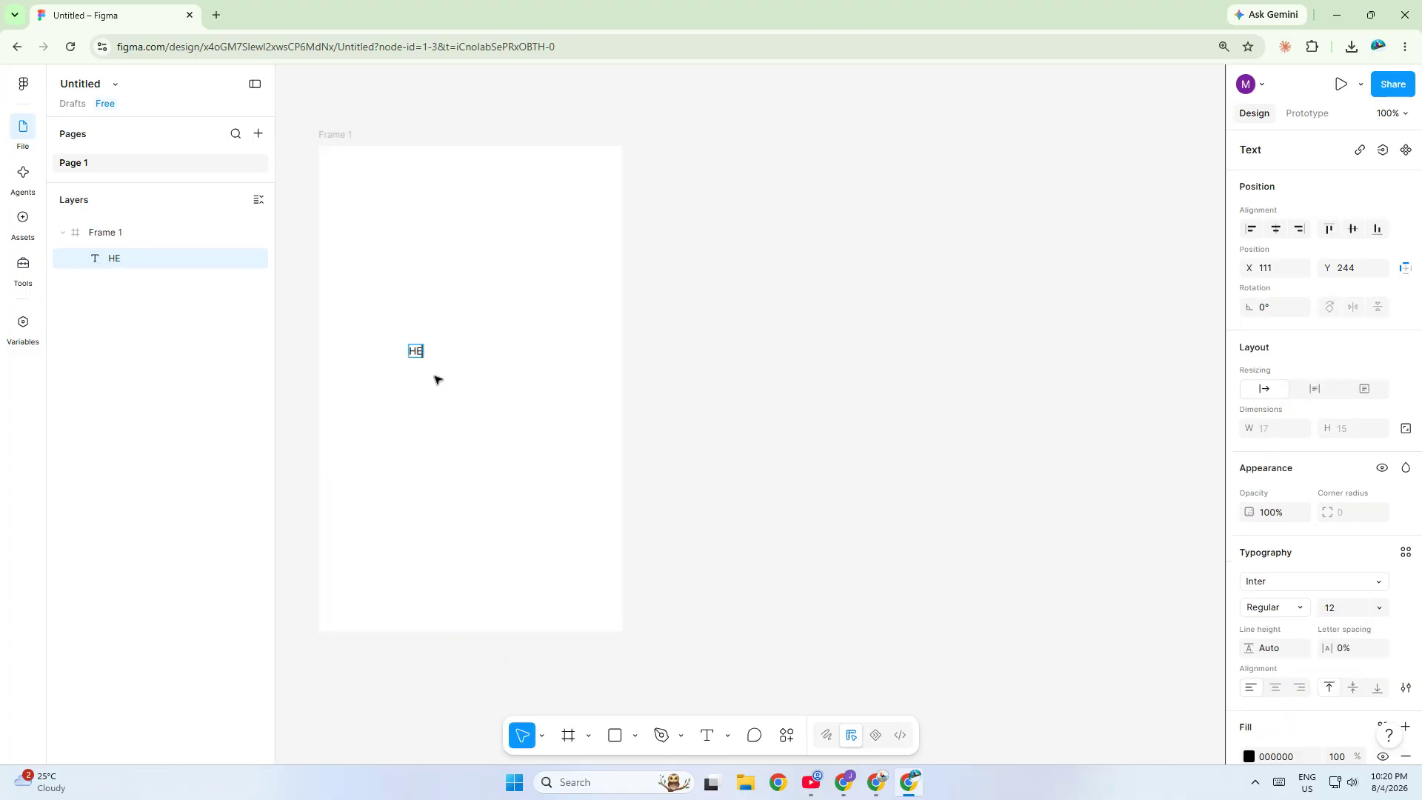
type("LLO")
key("ctrl+a")
left_click(1379, 608)
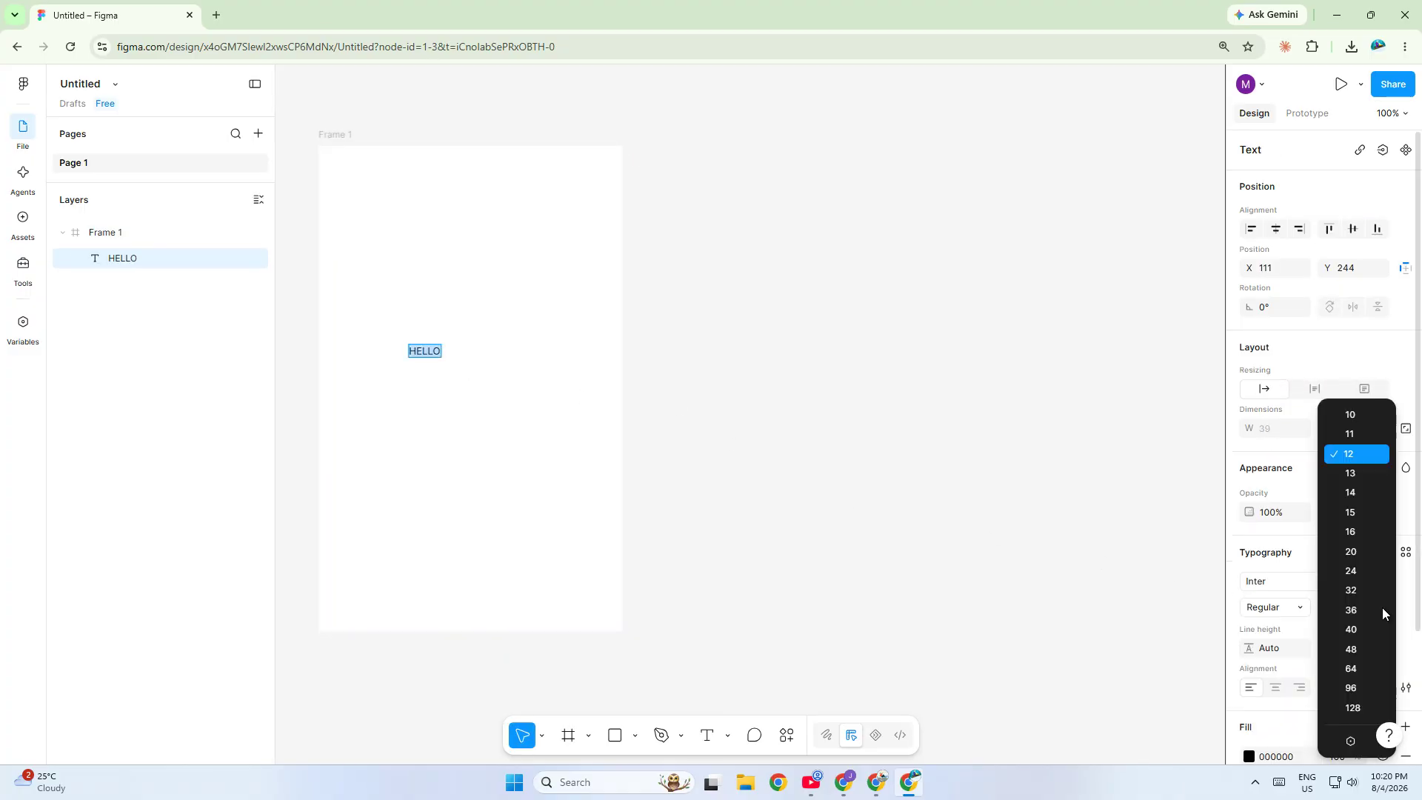
left_click(1357, 650)
key("Escape")
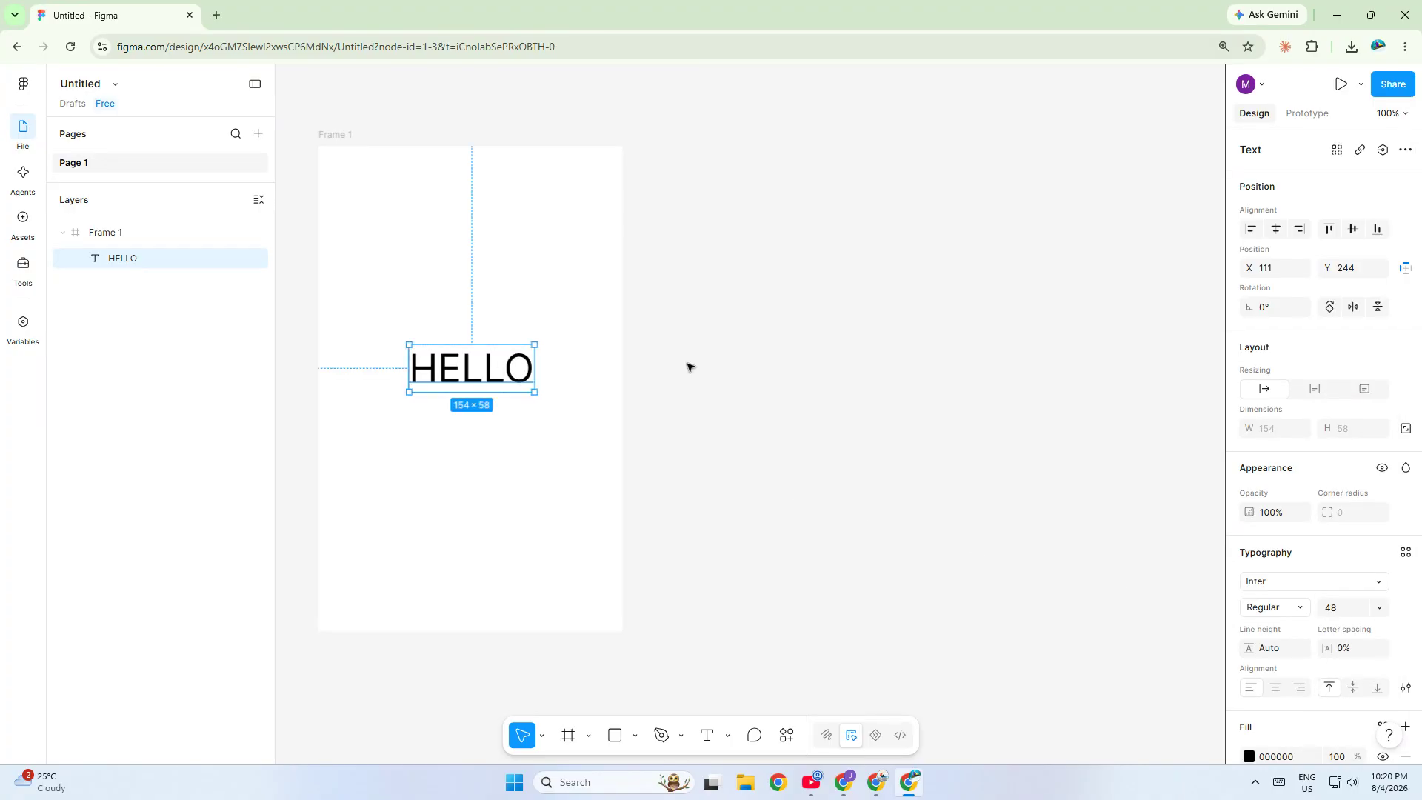
left_click_drag(494, 366, 486, 368)
left_click(883, 418)
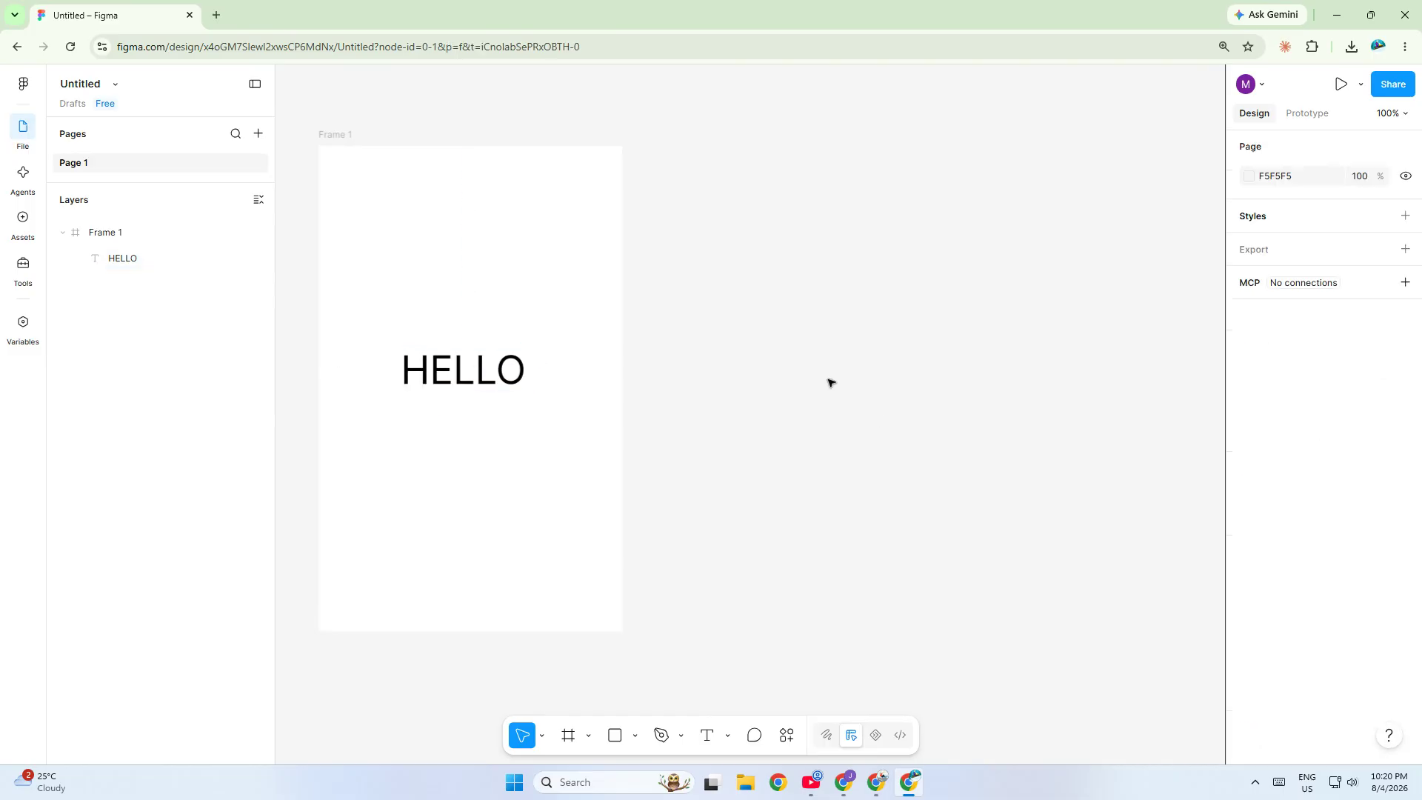
- Add auto layout to Frame 1
left_click(327, 132)
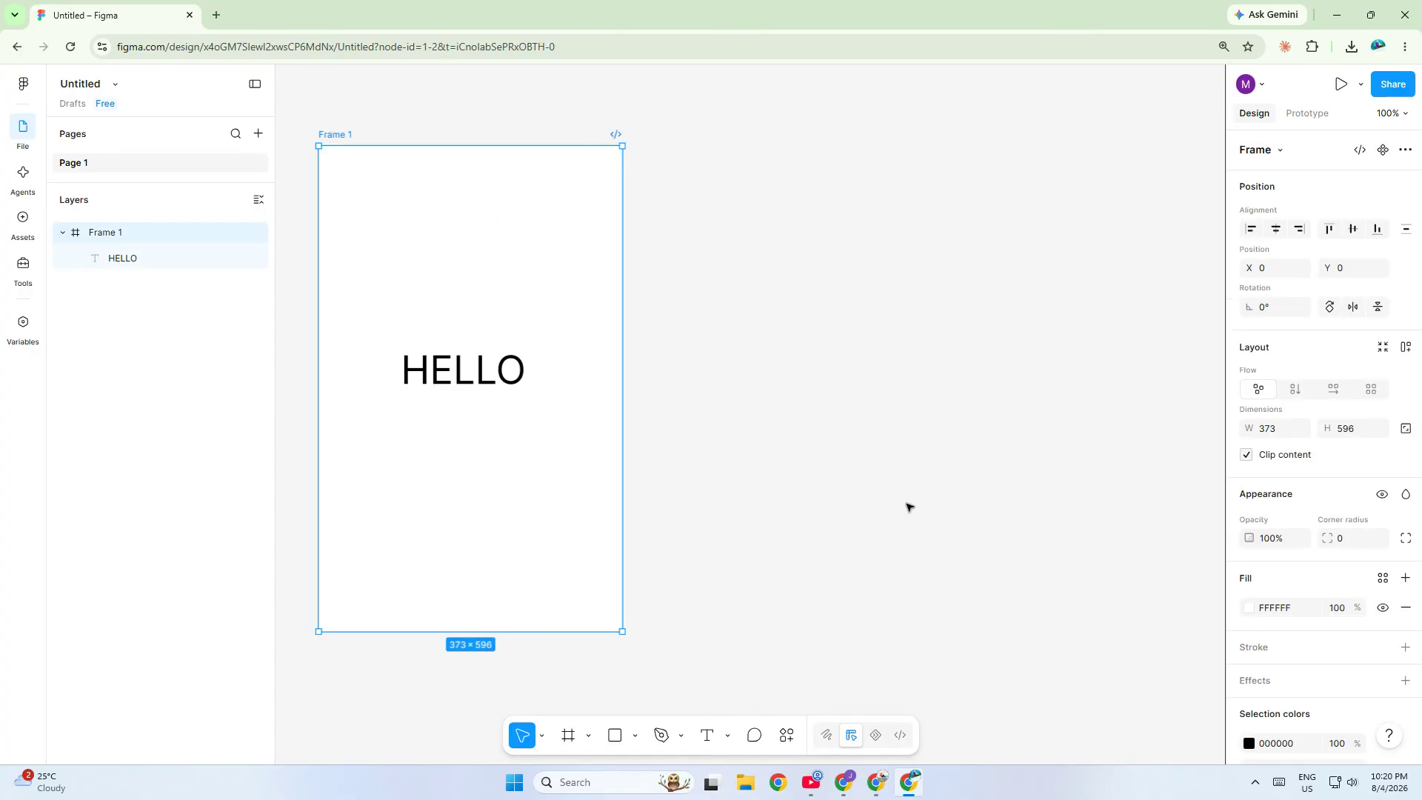
scroll(1076, 571, "down", 3)
key("shift+a")
scroll(1076, 568, "up", 3)
scroll(1076, 568, "down", 1)
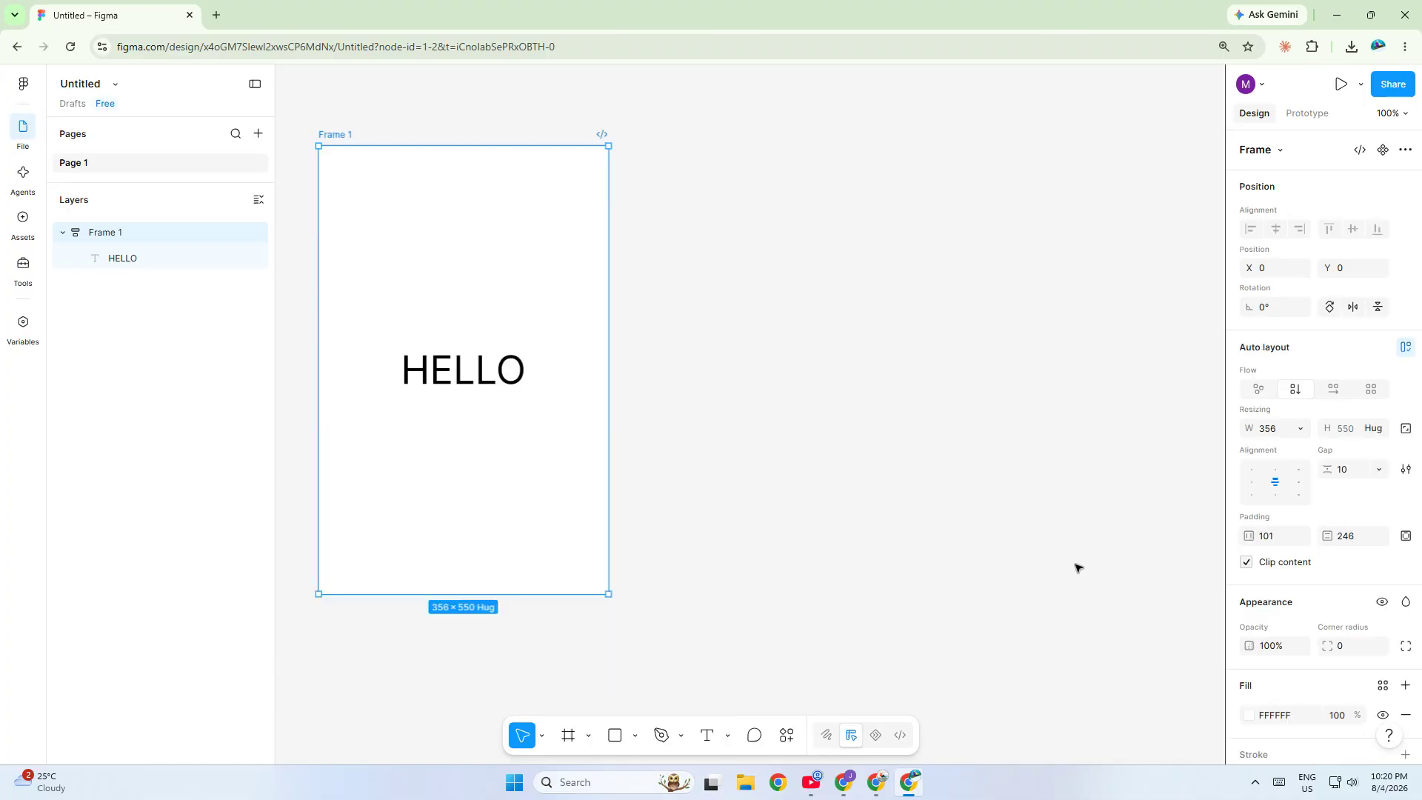
- Change Frame 1's fill to a linear gradient
left_click(1261, 714)
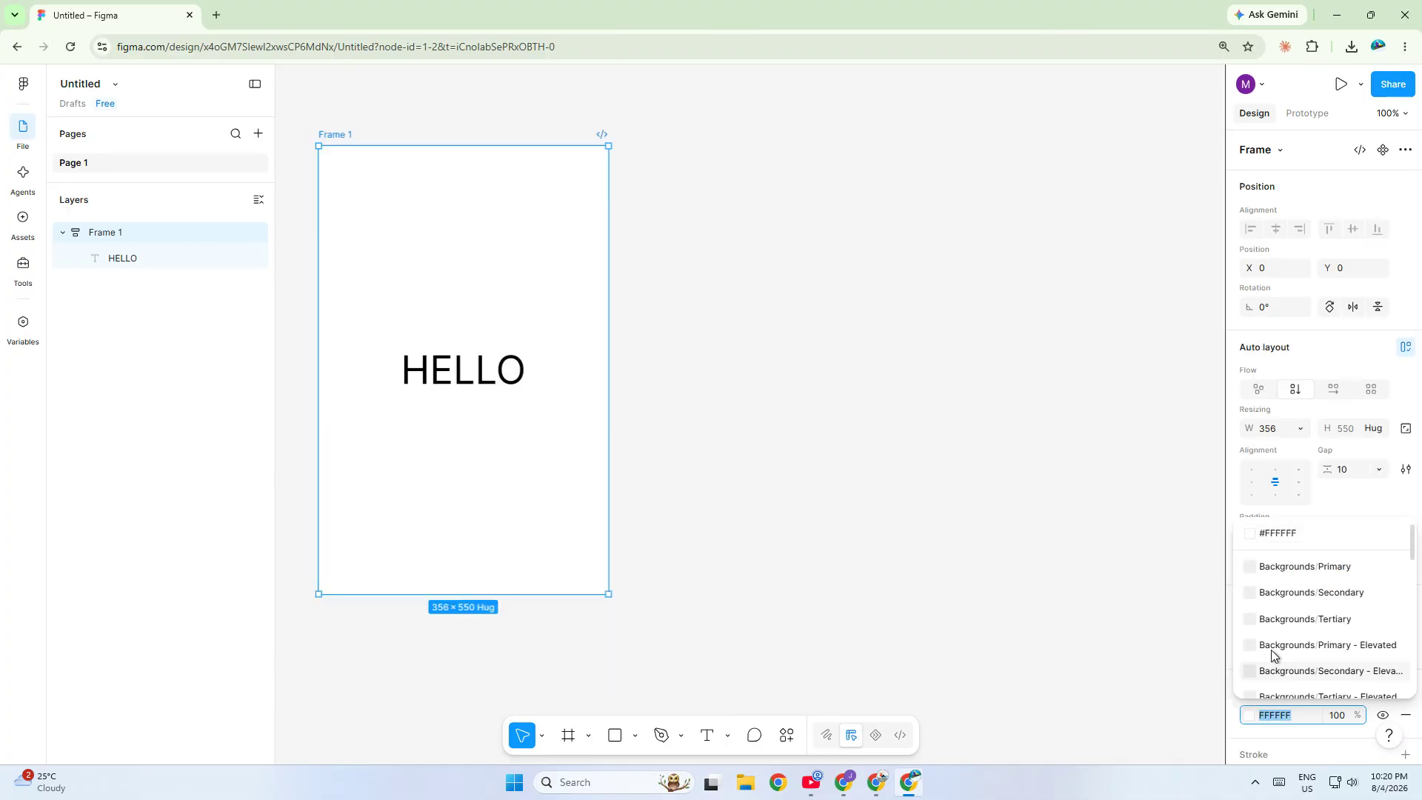
left_click(1251, 714)
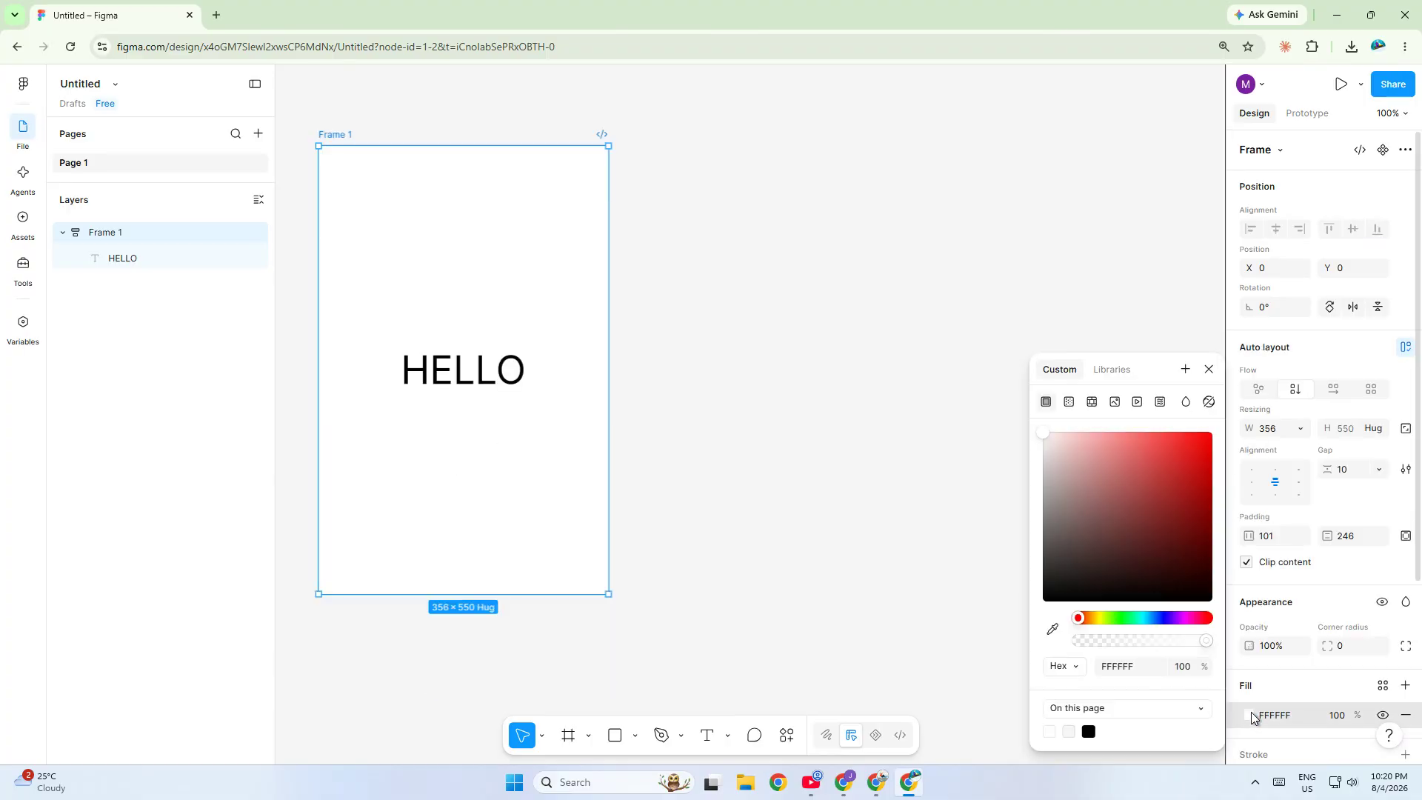
left_click(1074, 401)
left_click(1083, 442)
left_click(1084, 441)
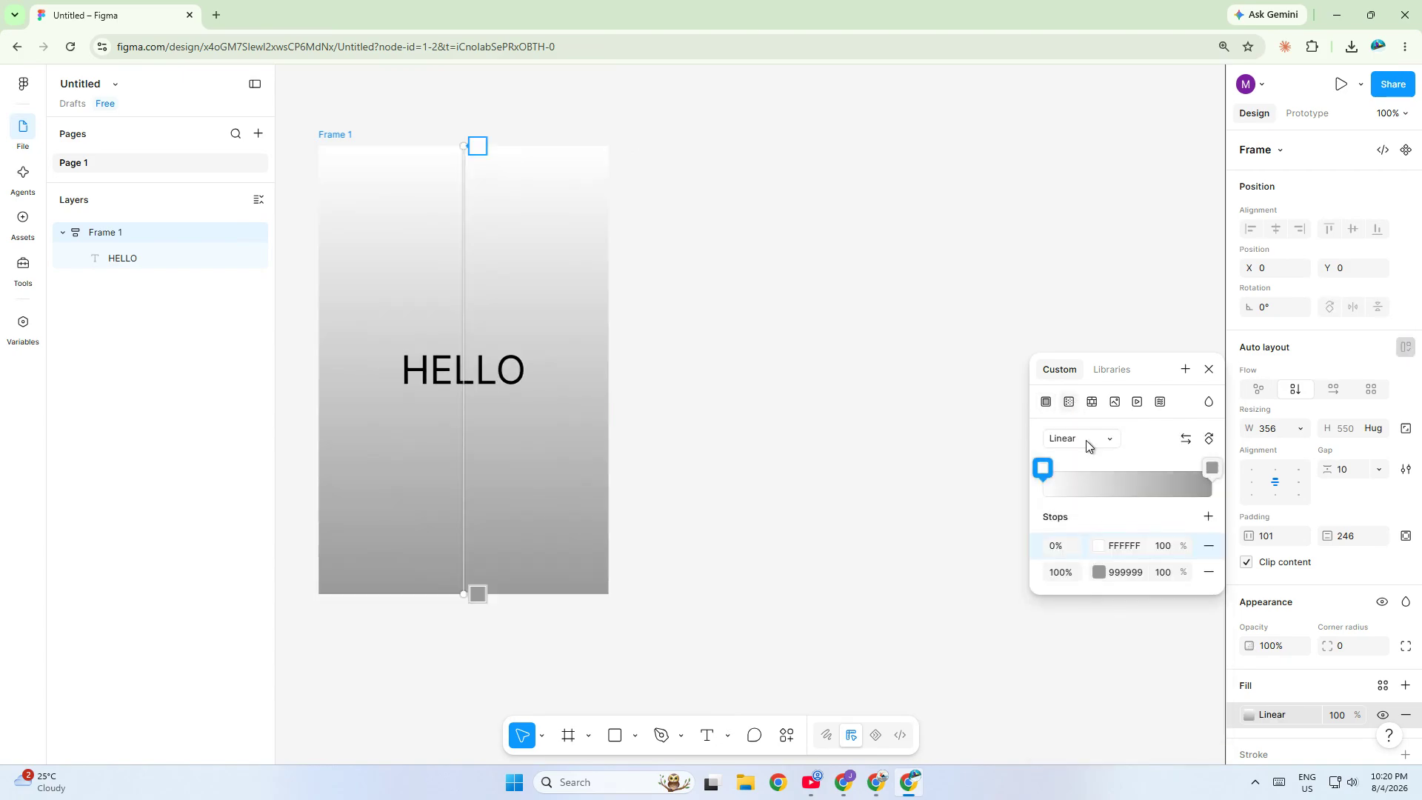
- Set the gradient stops to red FF0000 at 0% and white FFFFFF at 100%
left_click(1124, 548)
type("RED")
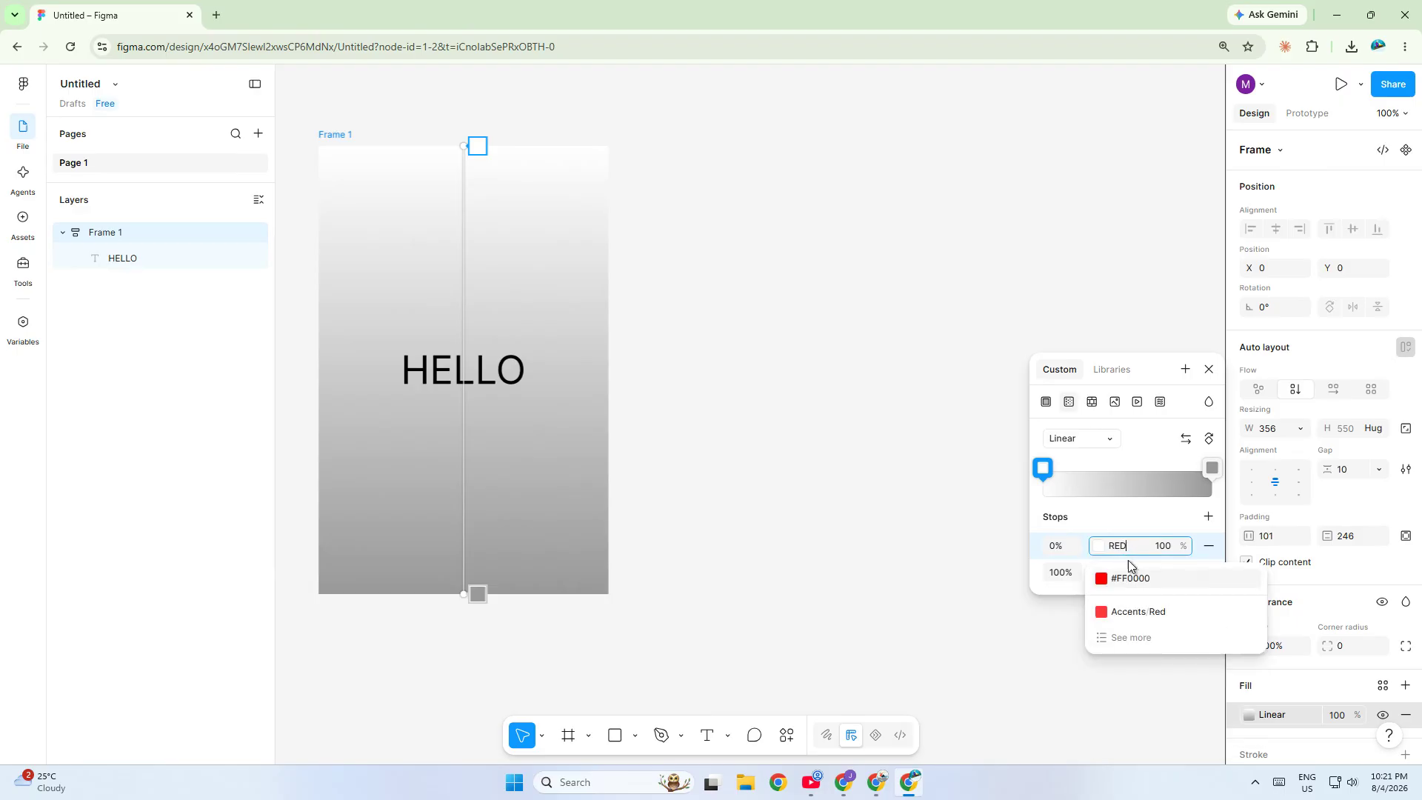
left_click(1131, 577)
left_click(1131, 573)
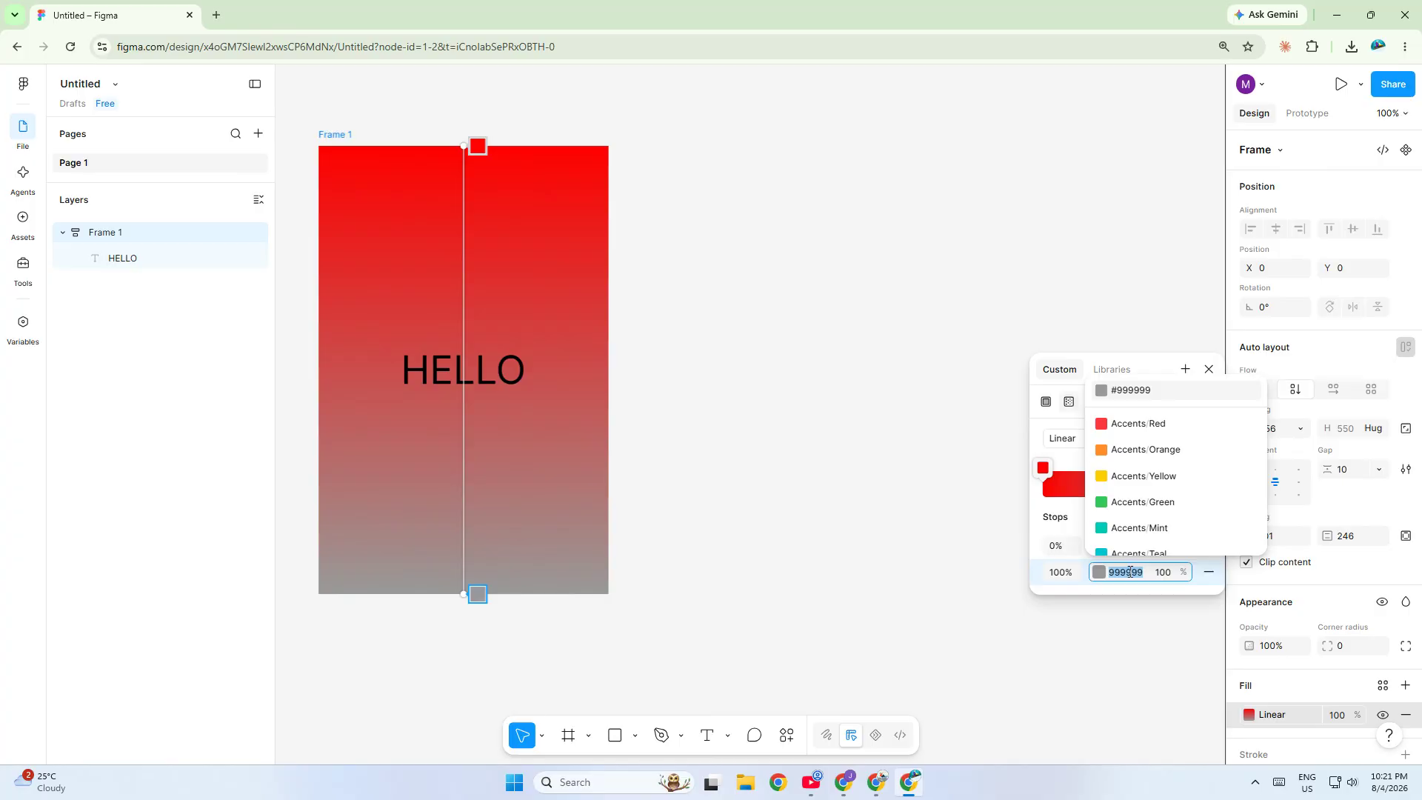
type("WHITE")
key("Return")
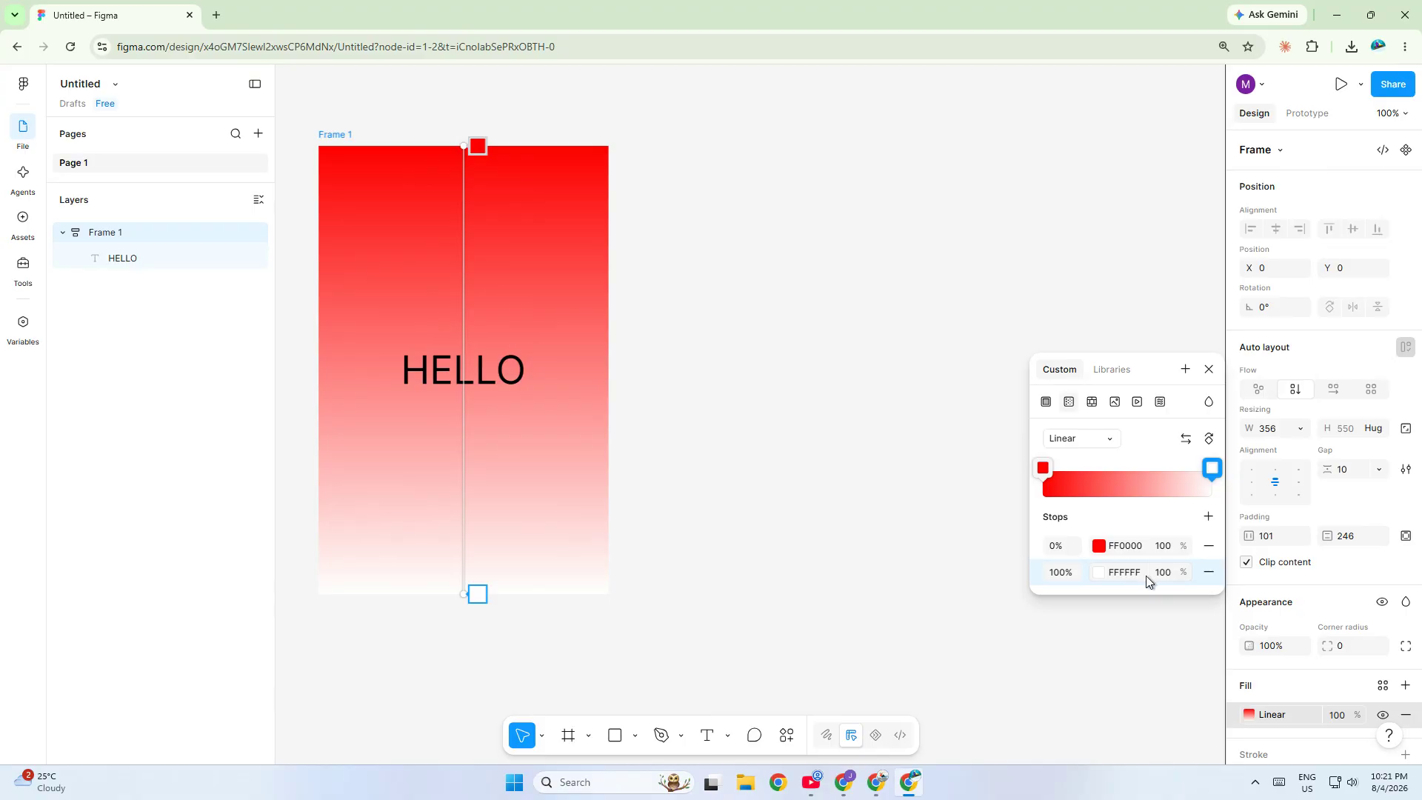
- Set the white gradient stop's opacity to 50%
left_click(1162, 552)
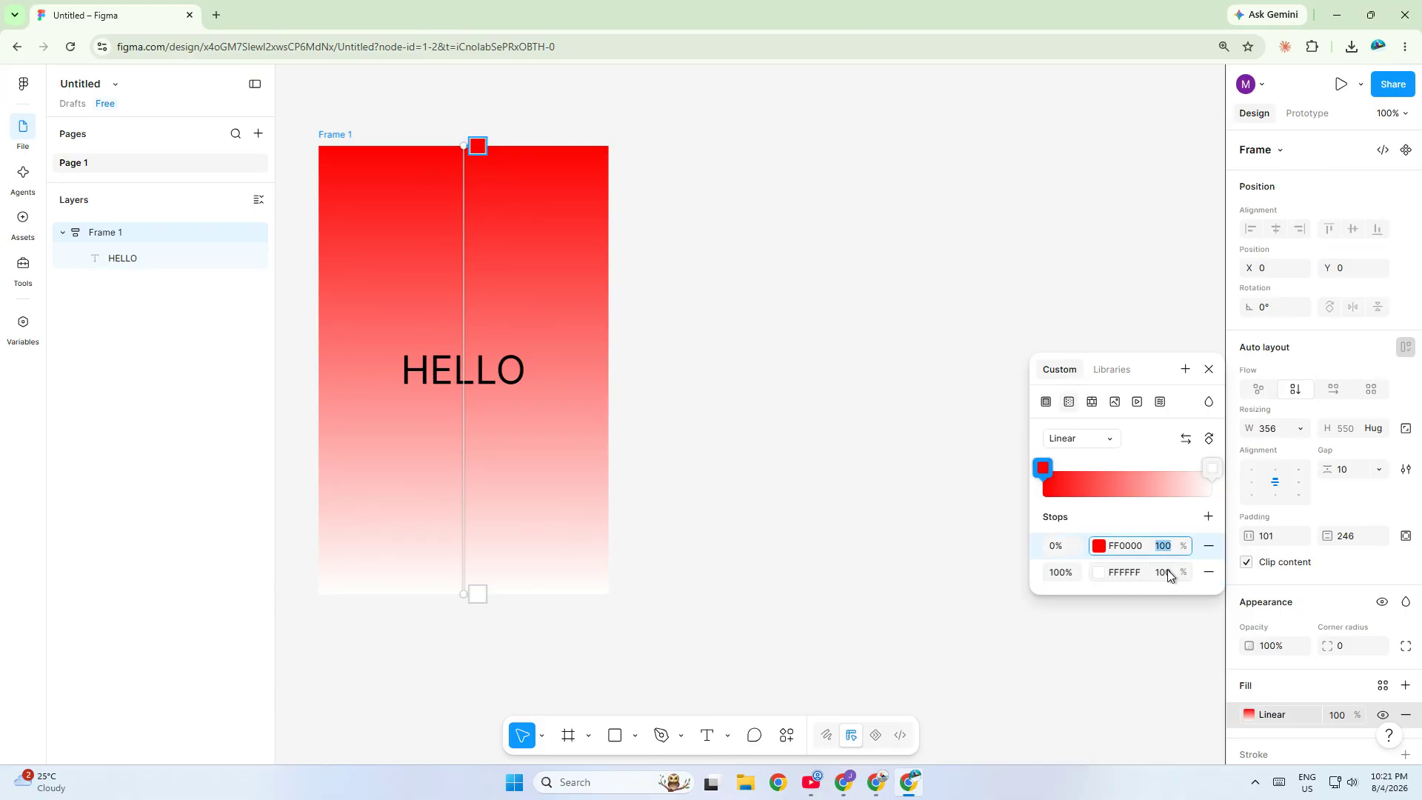
left_click(1166, 572)
type("0")
key("Return")
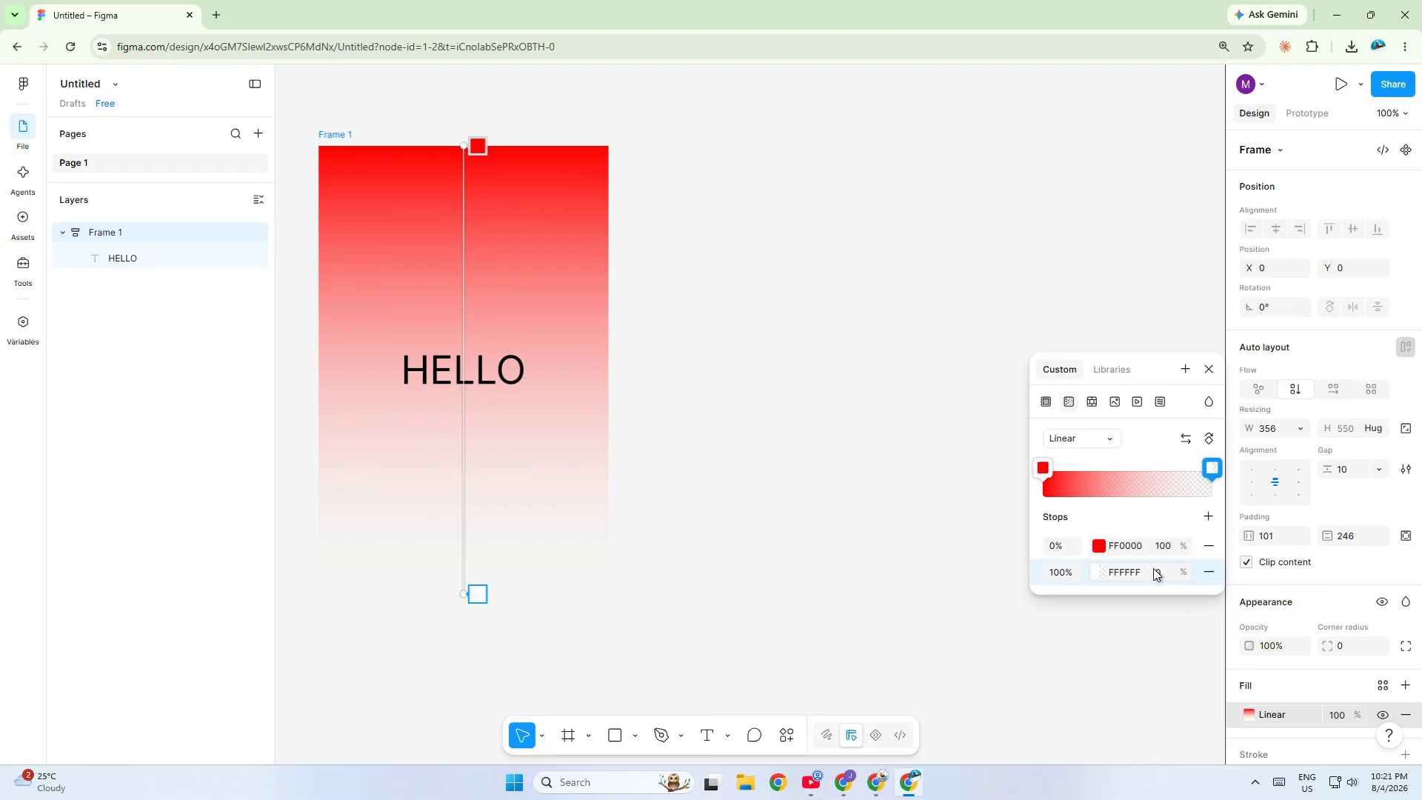
left_click(1160, 570)
key("shift+Up")
key("shift+Up")
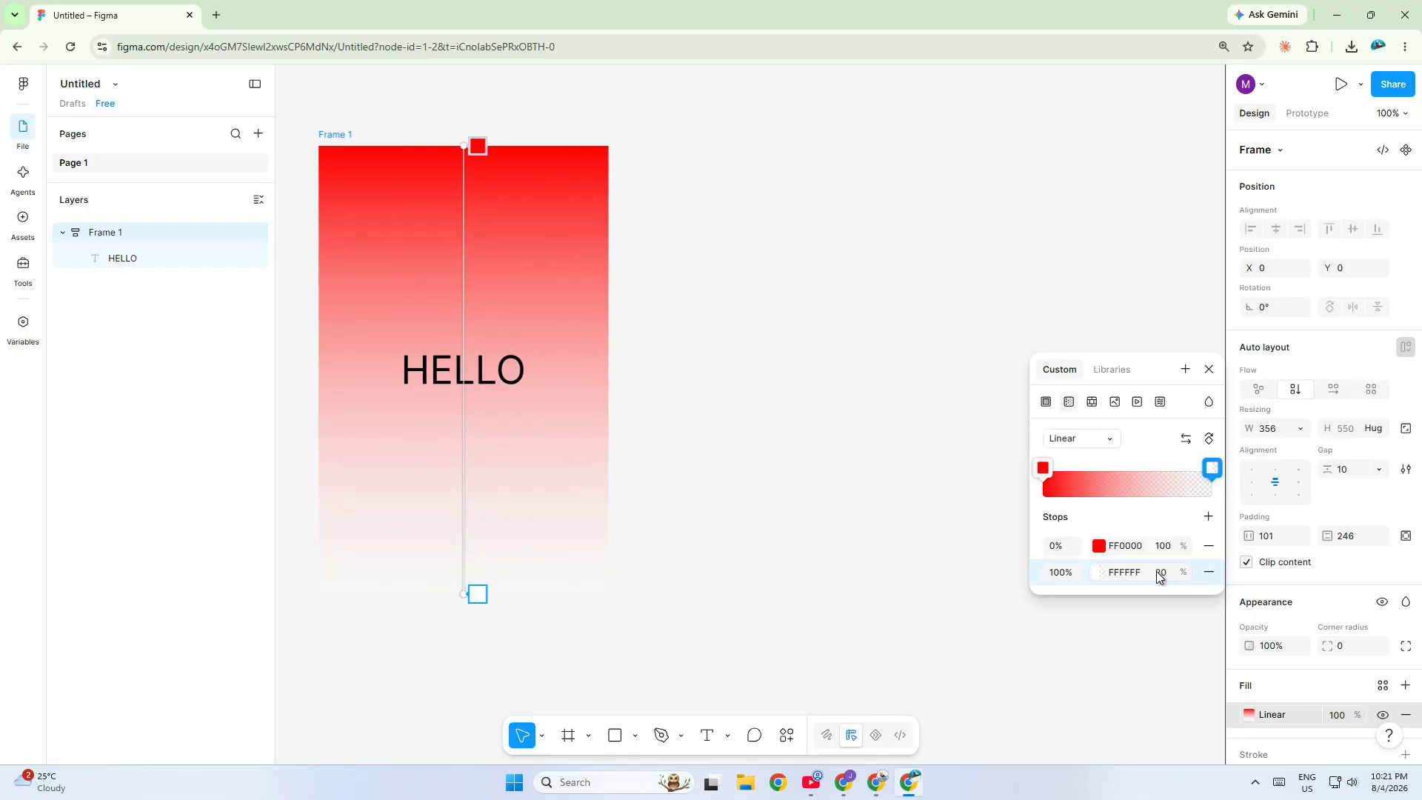
type("30")
type("50")
key("Return")
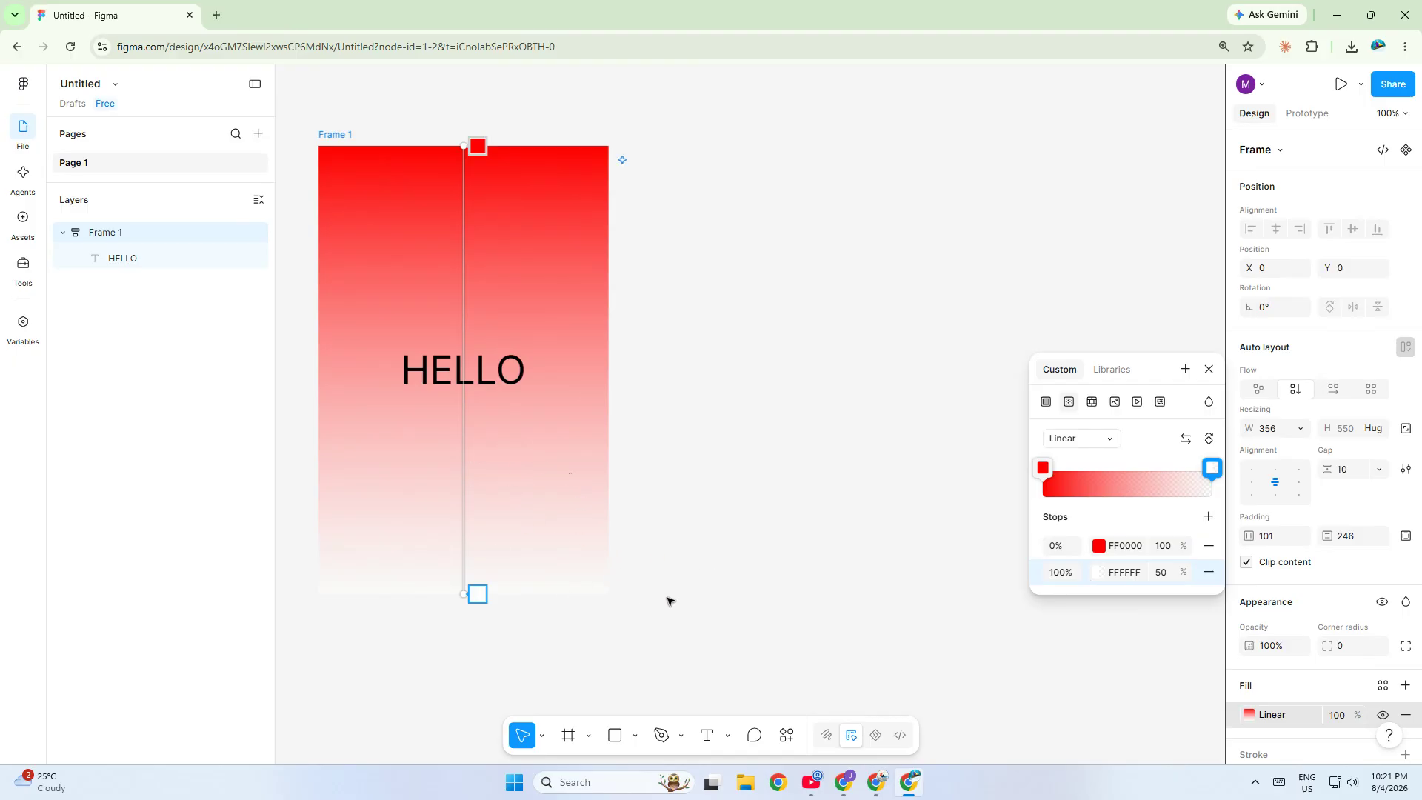
- Duplicate the gradient frame beside the original
key("Escape")
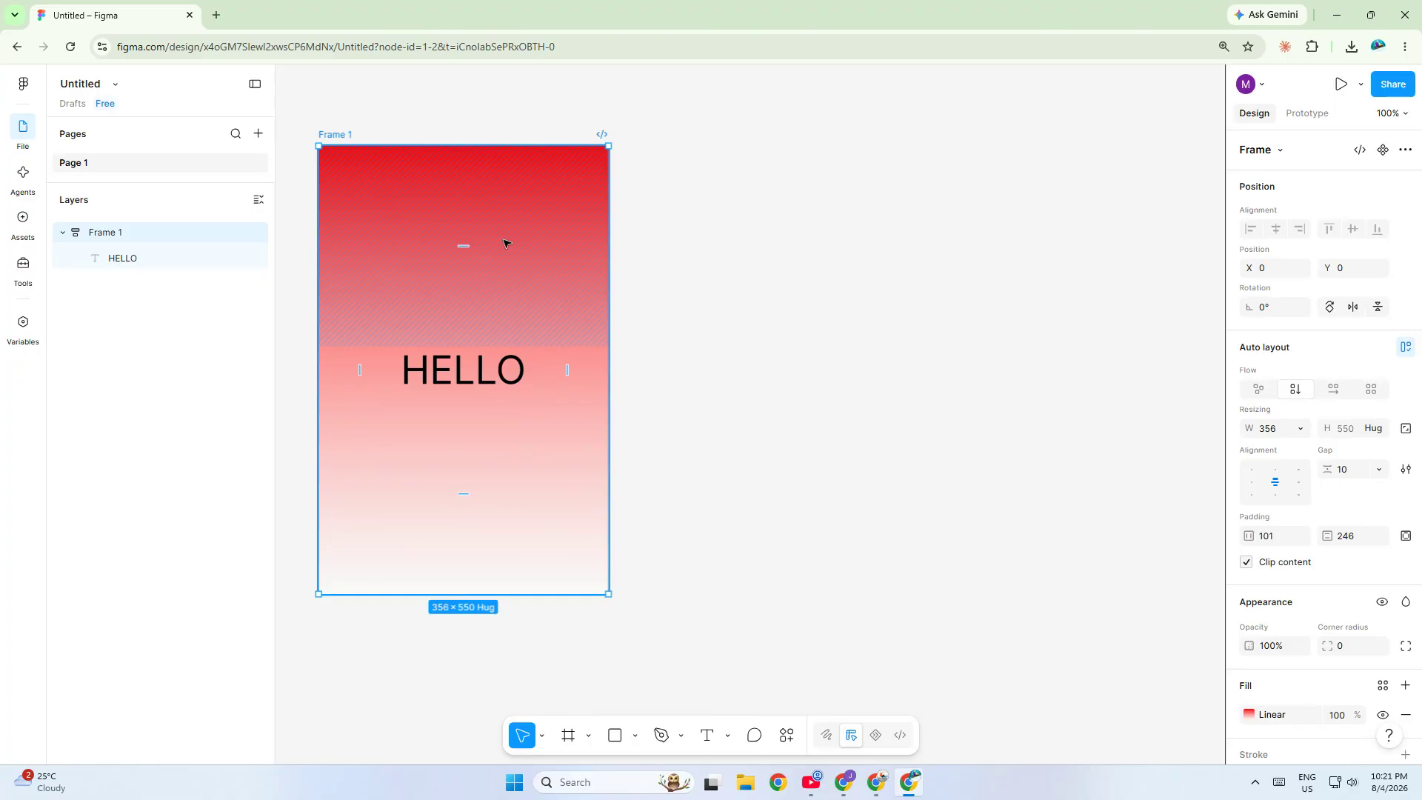
left_click(667, 323)
left_click(524, 301)
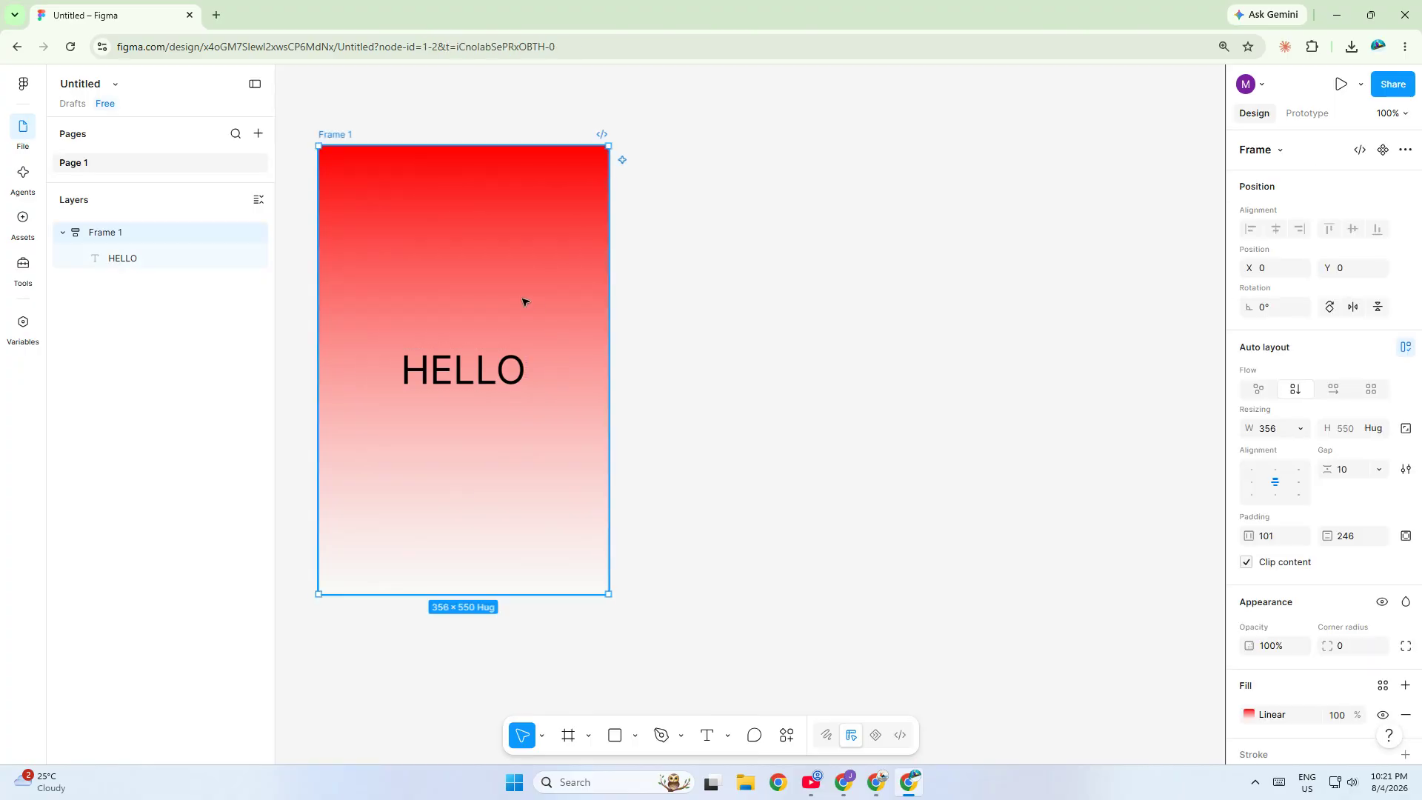
key("ctrl+d")
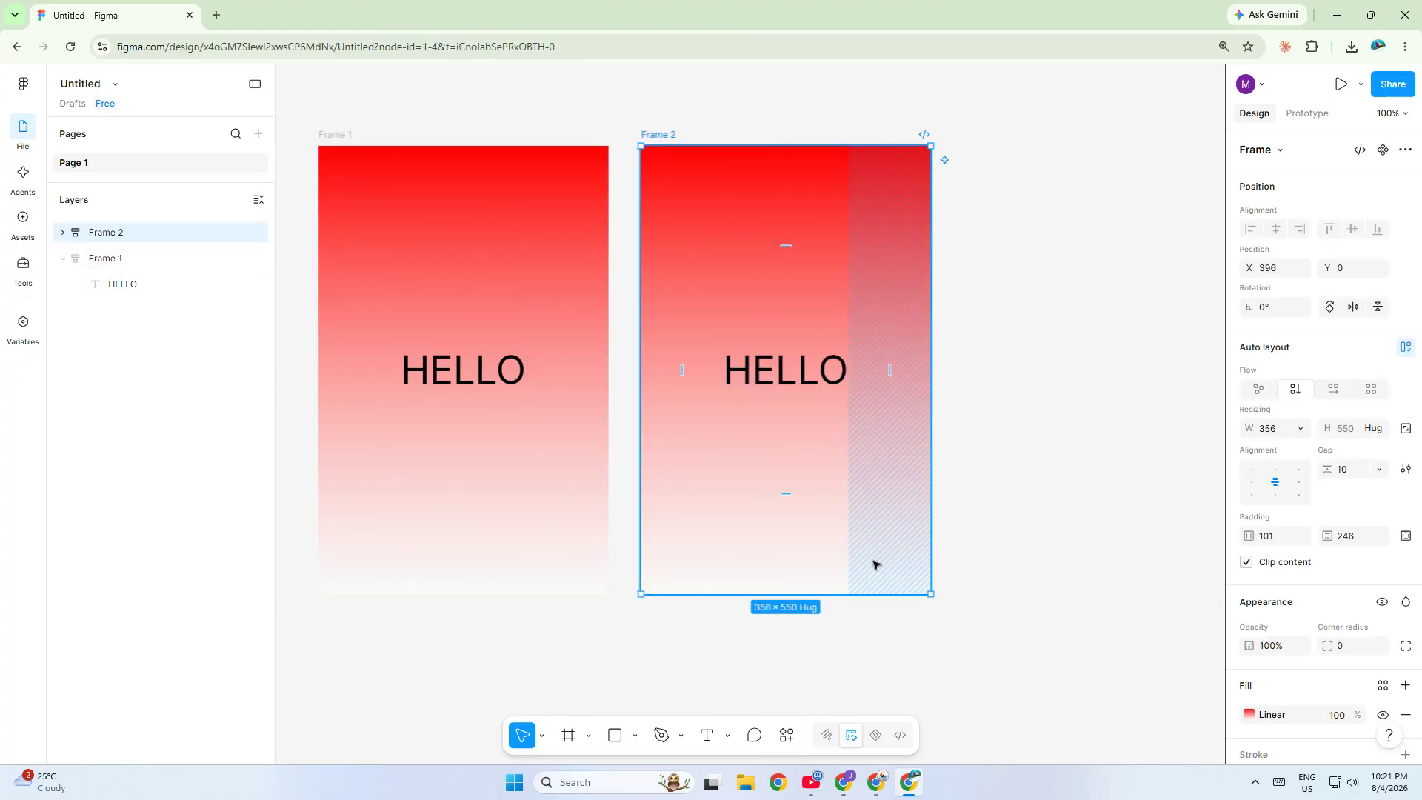
- Try setting the second frame's red stop opacity to 50%, then restore it to 100%
left_click(1115, 511)
left_click(852, 501)
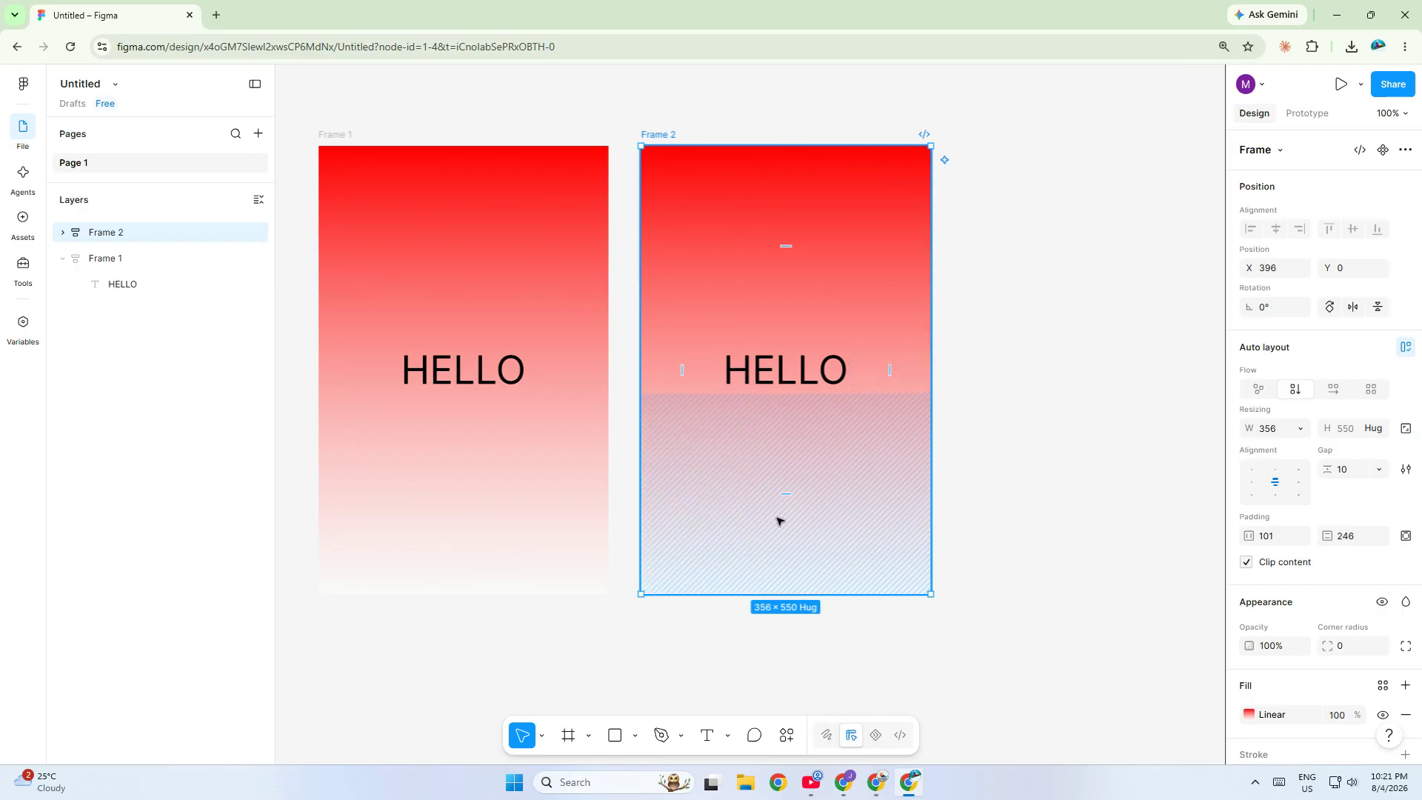
left_click(1262, 718)
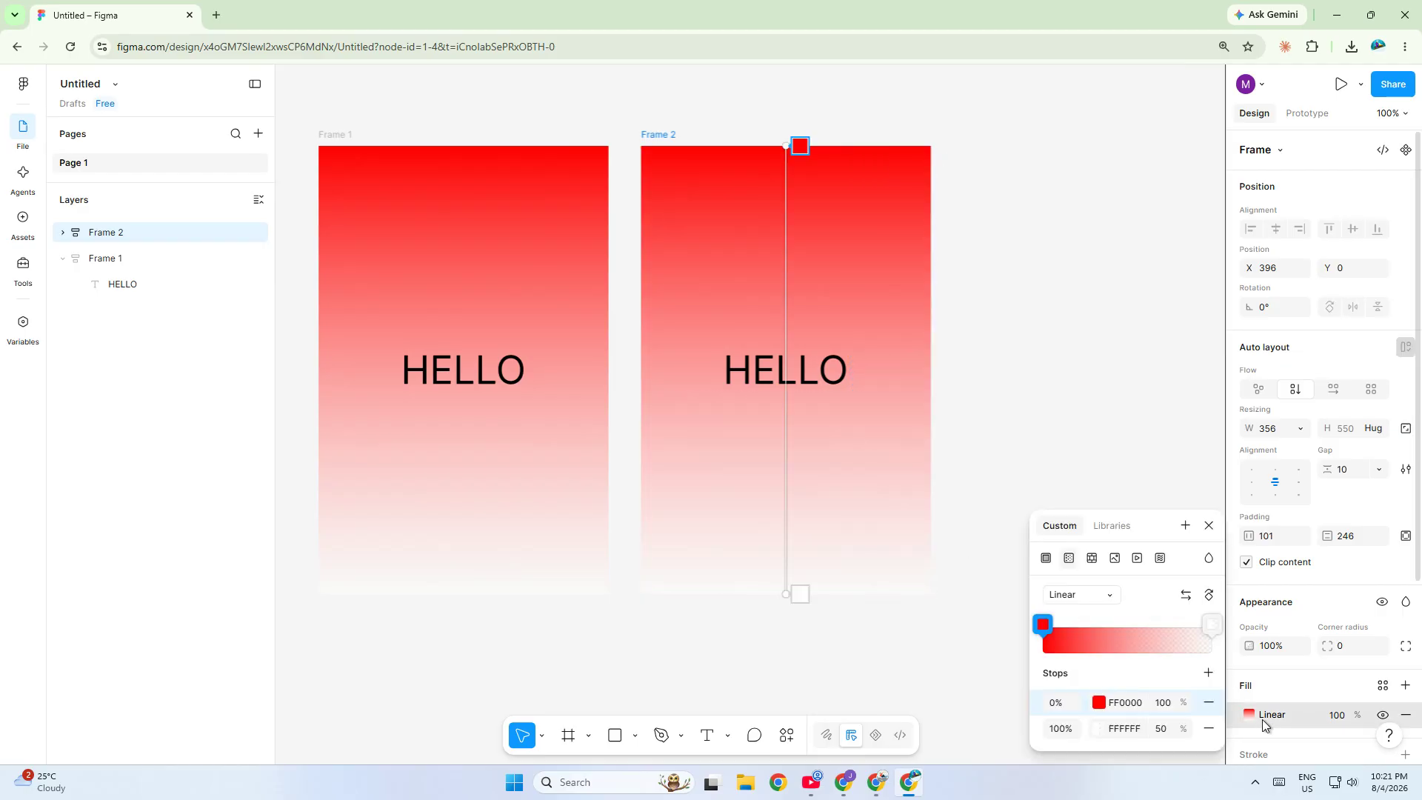
left_click(1168, 731)
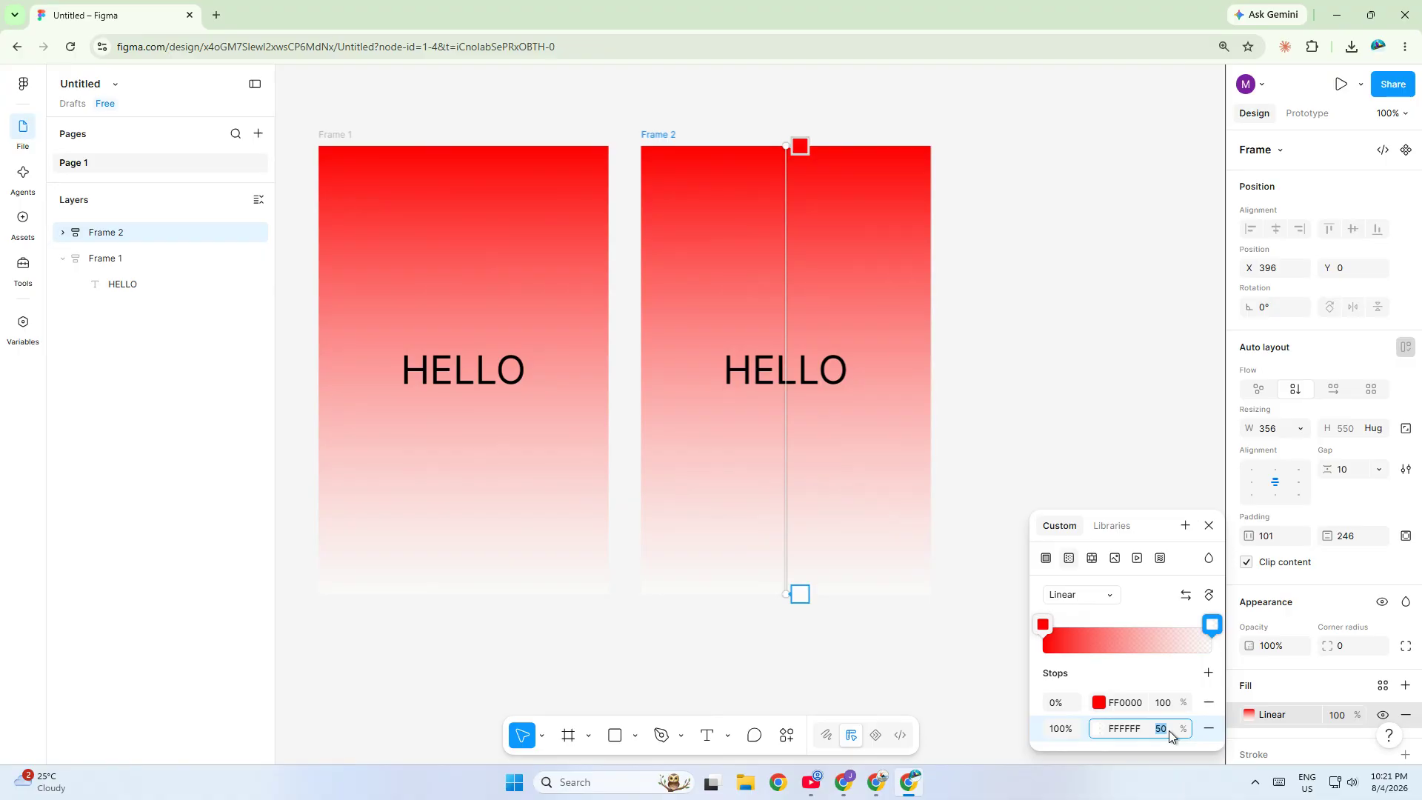
left_click(1167, 704)
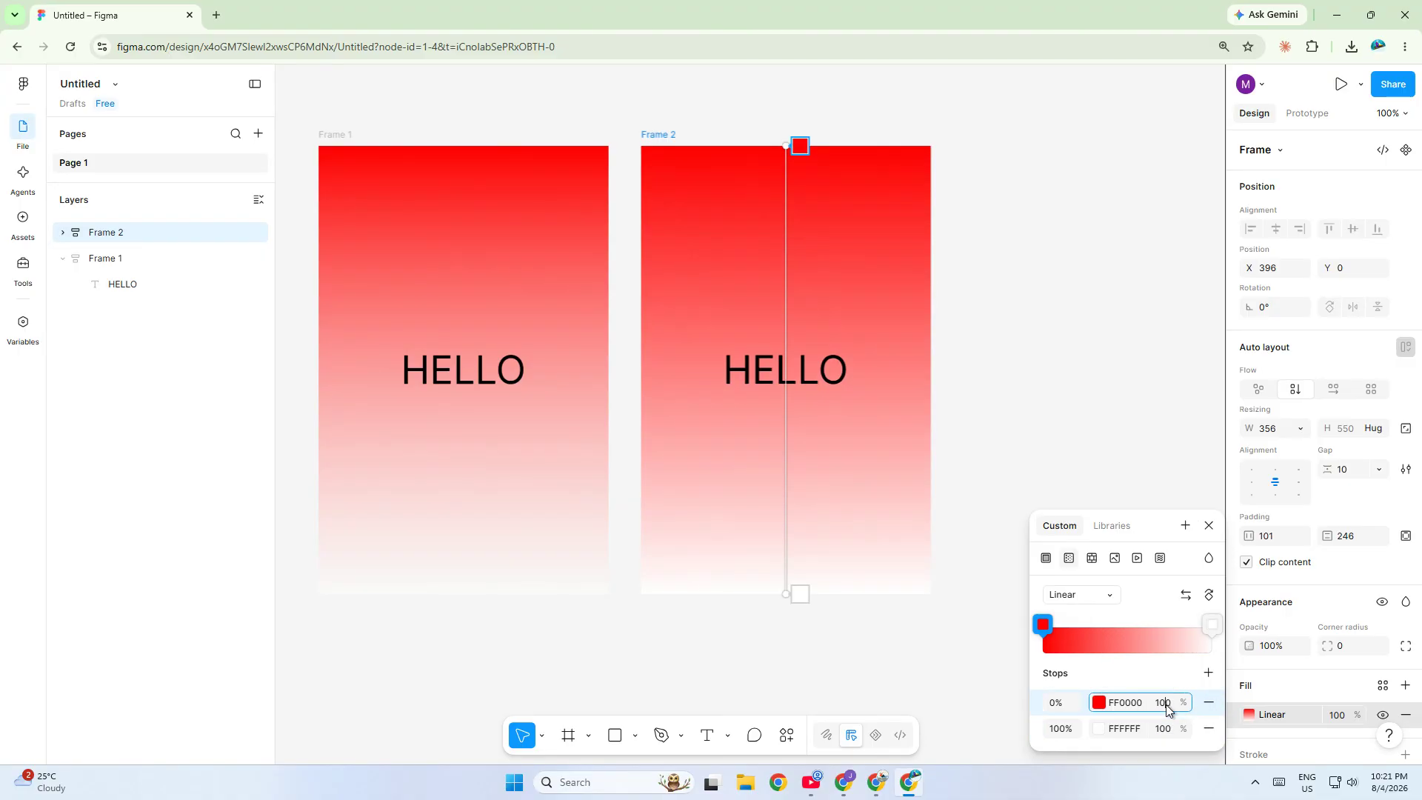
type("50")
key("Return")
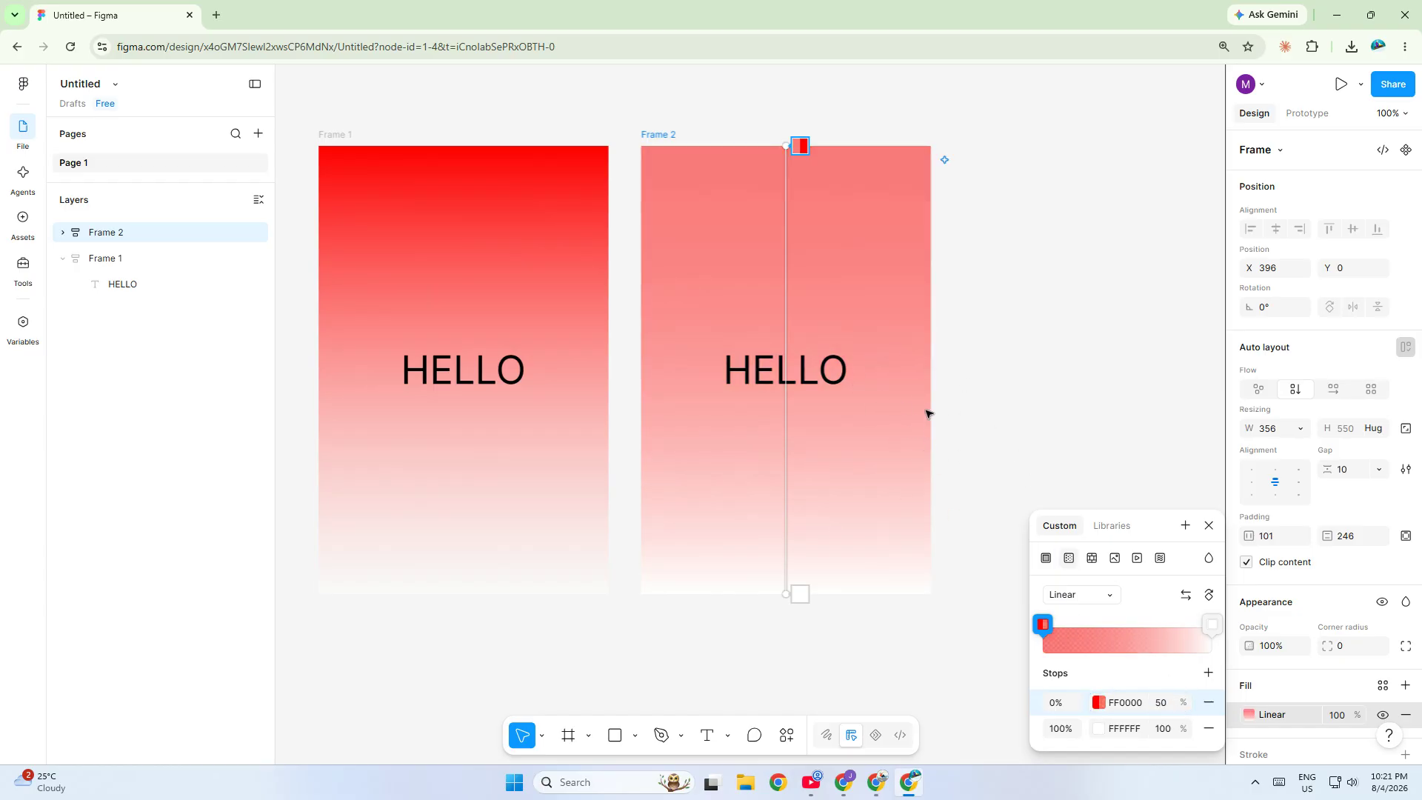
left_click(1165, 703)
type("100")
key("Return")
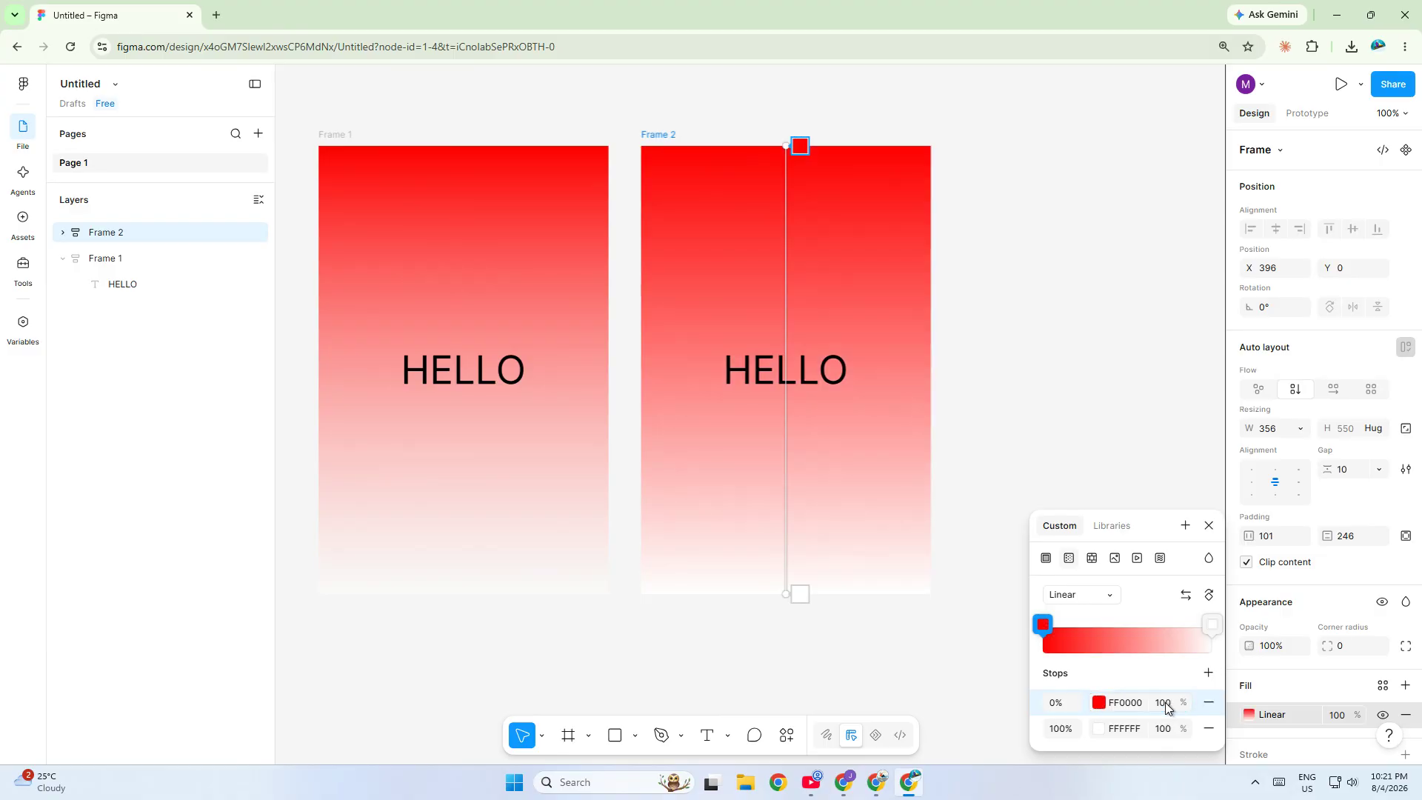
- On the second frame, set the red stop's opacity to 0% and the white stop's opacity to 100%
left_click(1163, 703)
type("0")
left_click(1167, 729)
type("100")
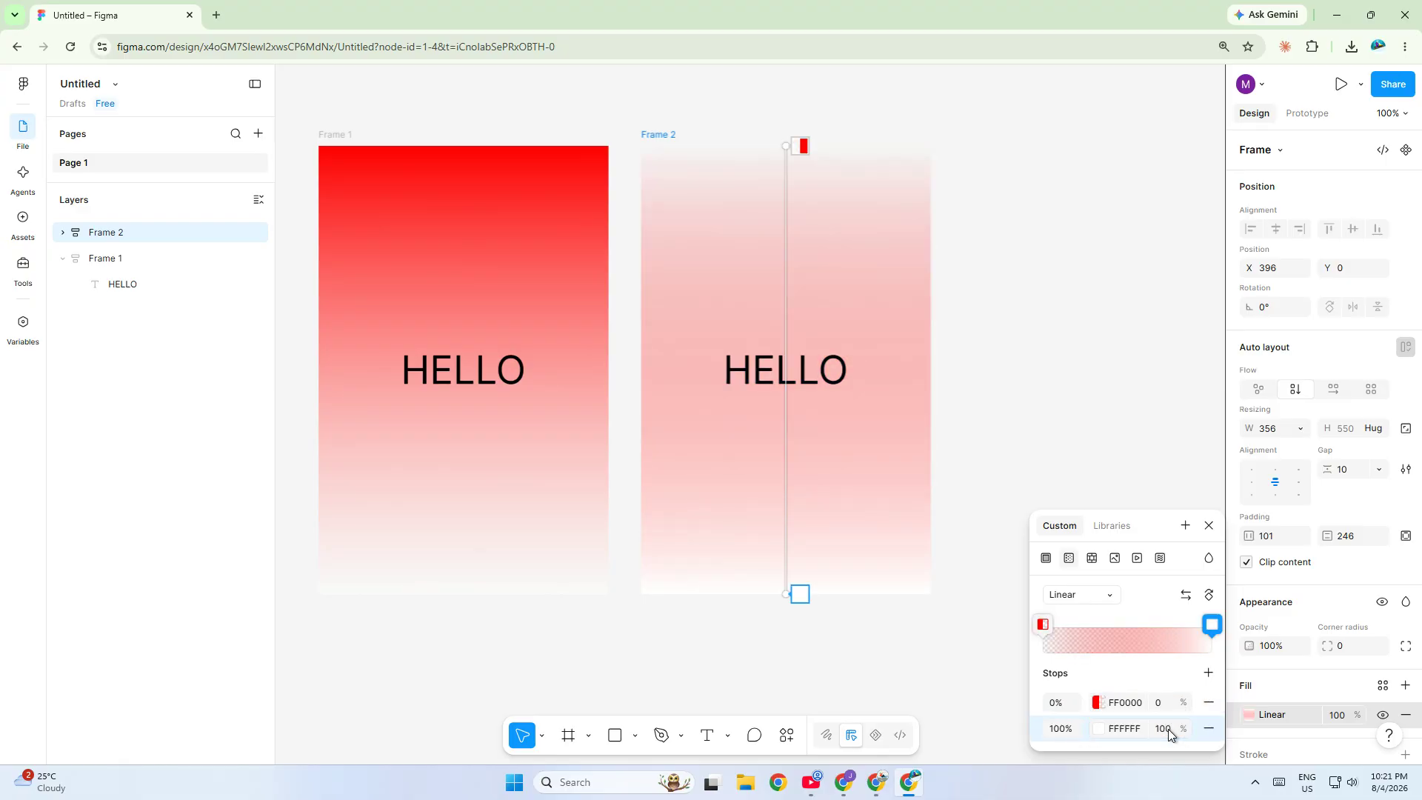
- Swap the stop colours: set the 100% stop to FF0000 and the 0% stop to FFFFFF
left_click(1127, 730)
type("FF0000")
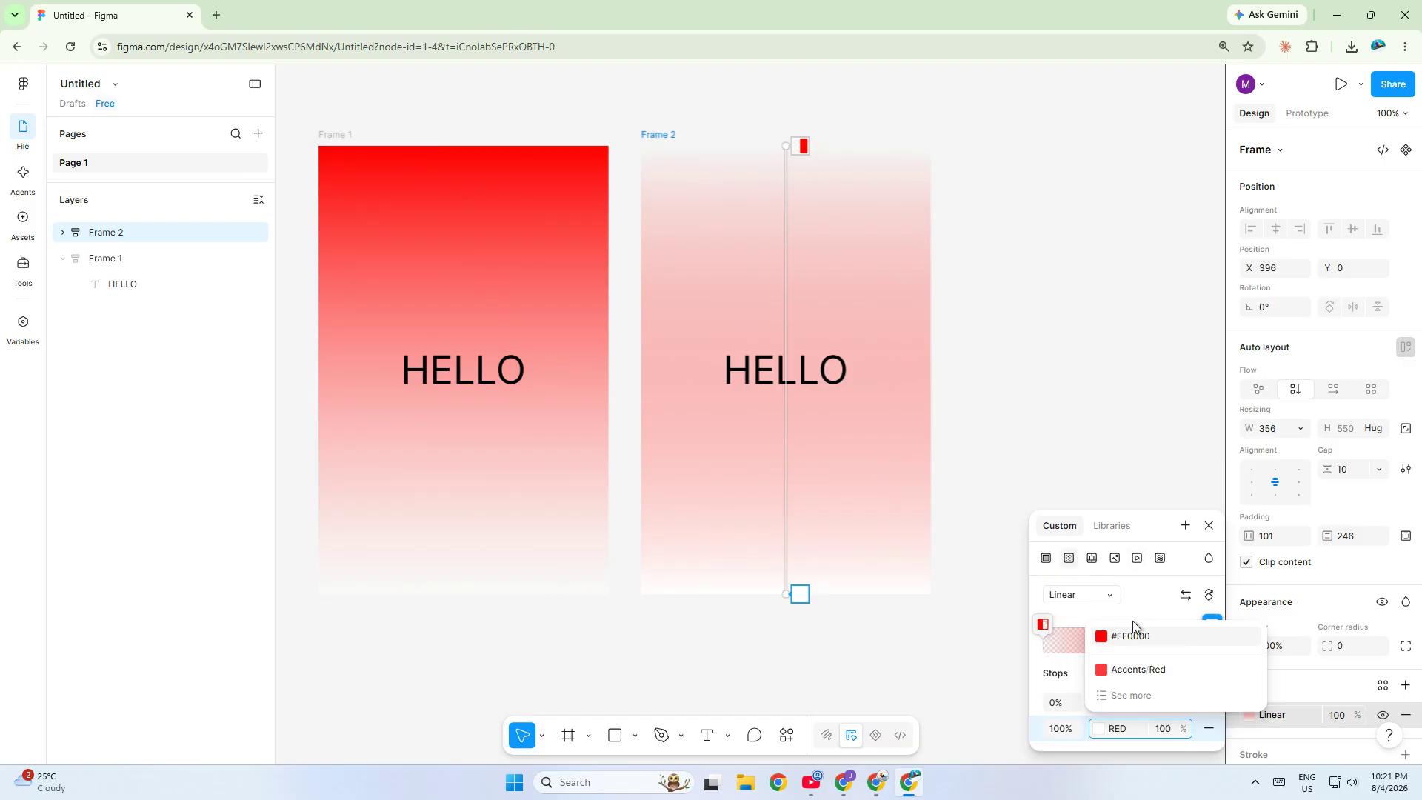
left_click(1133, 631)
left_click(1119, 703)
type("FFFFFF")
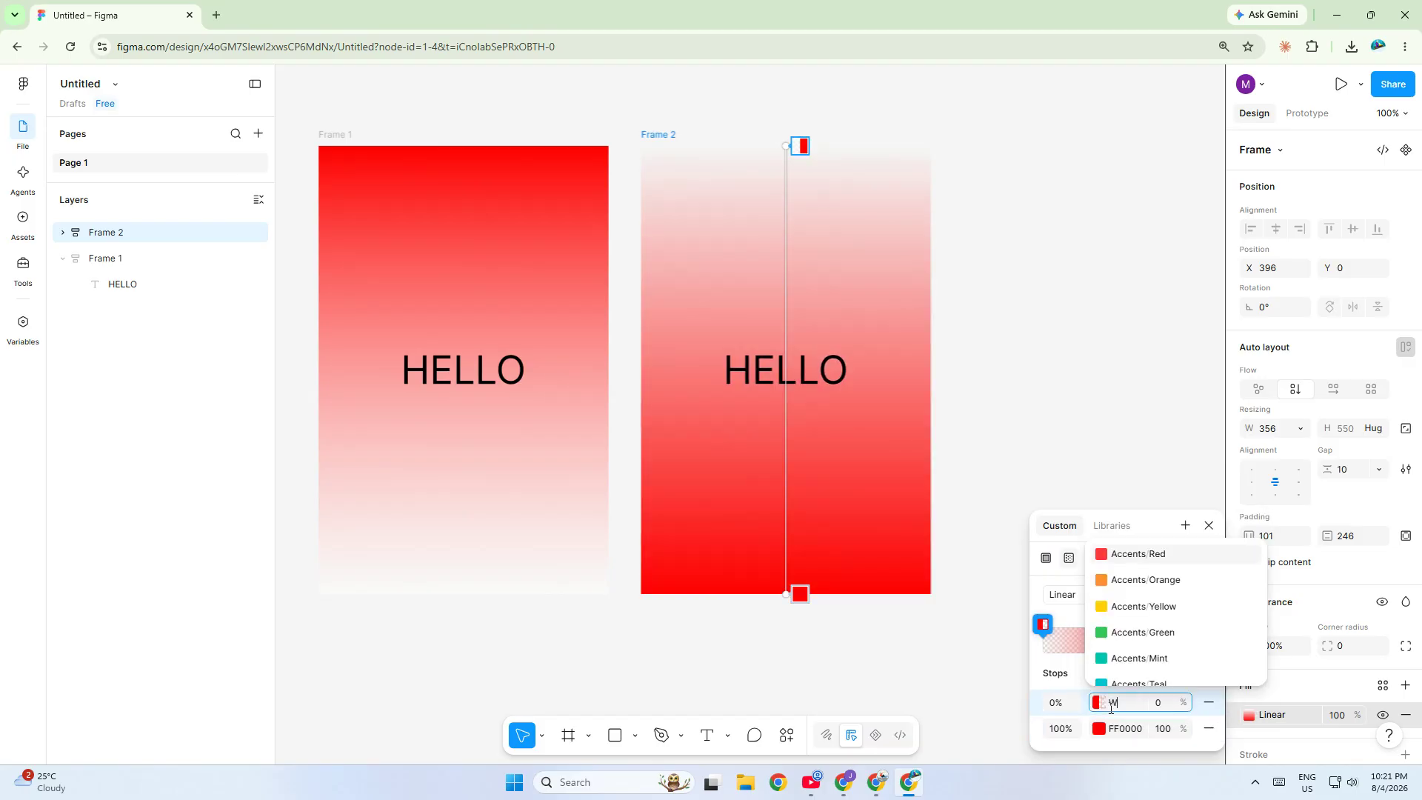
key("Return")
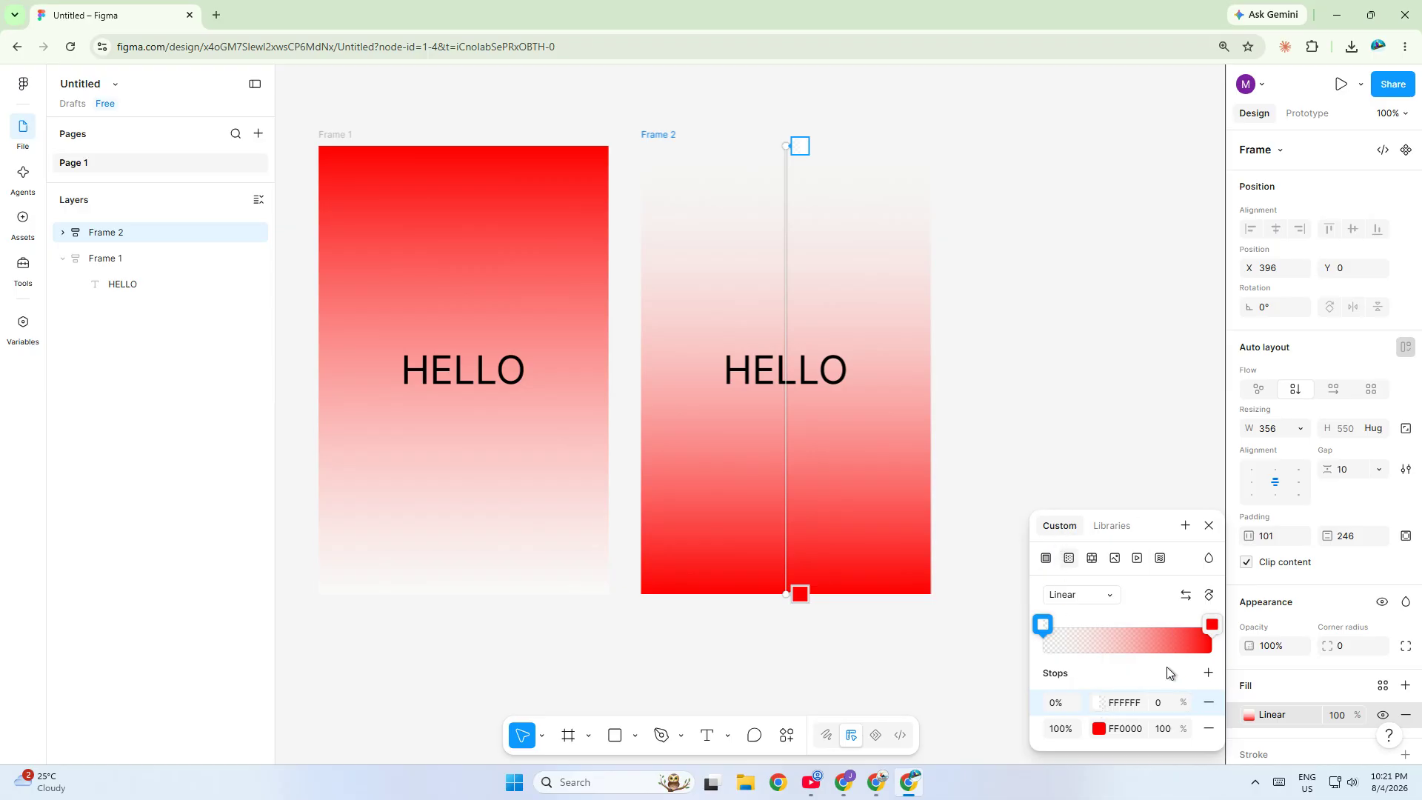
- Set the white 0% stop's opacity to 50% and close the fill picker
left_click(1161, 702)
type("50")
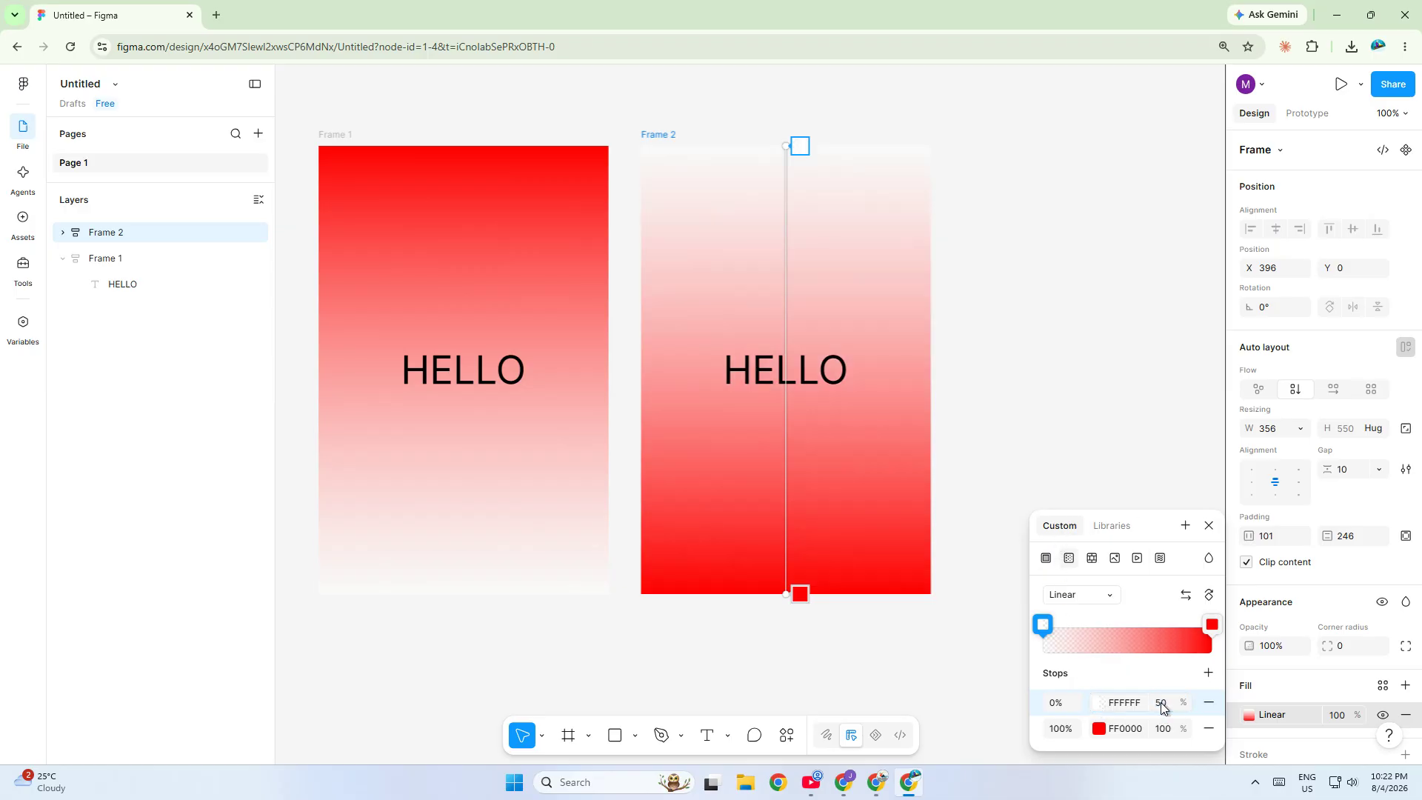
left_click(1009, 273)
- Select both frames and combine them into a component set
left_click(349, 134)
left_click(657, 134, "shift")
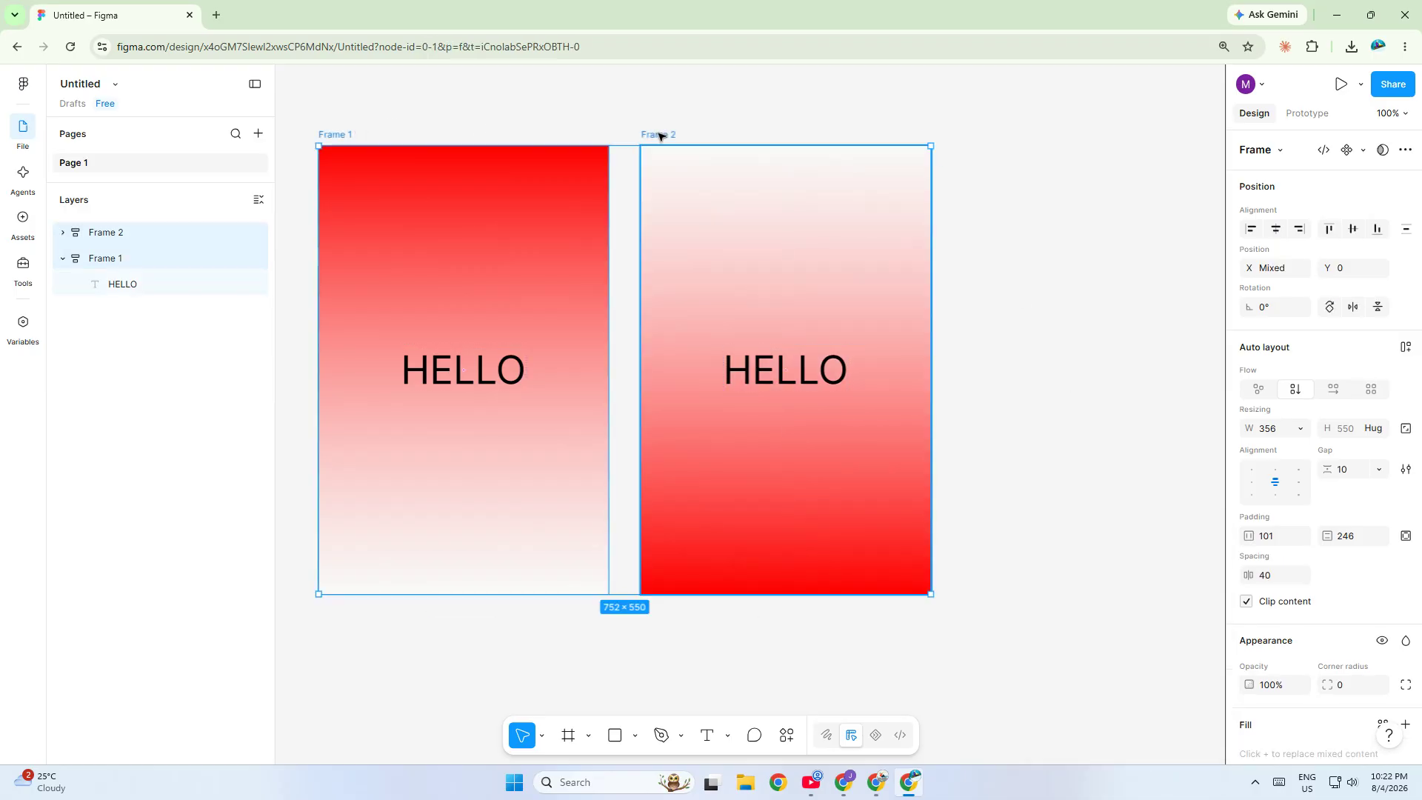
right_click(833, 222)
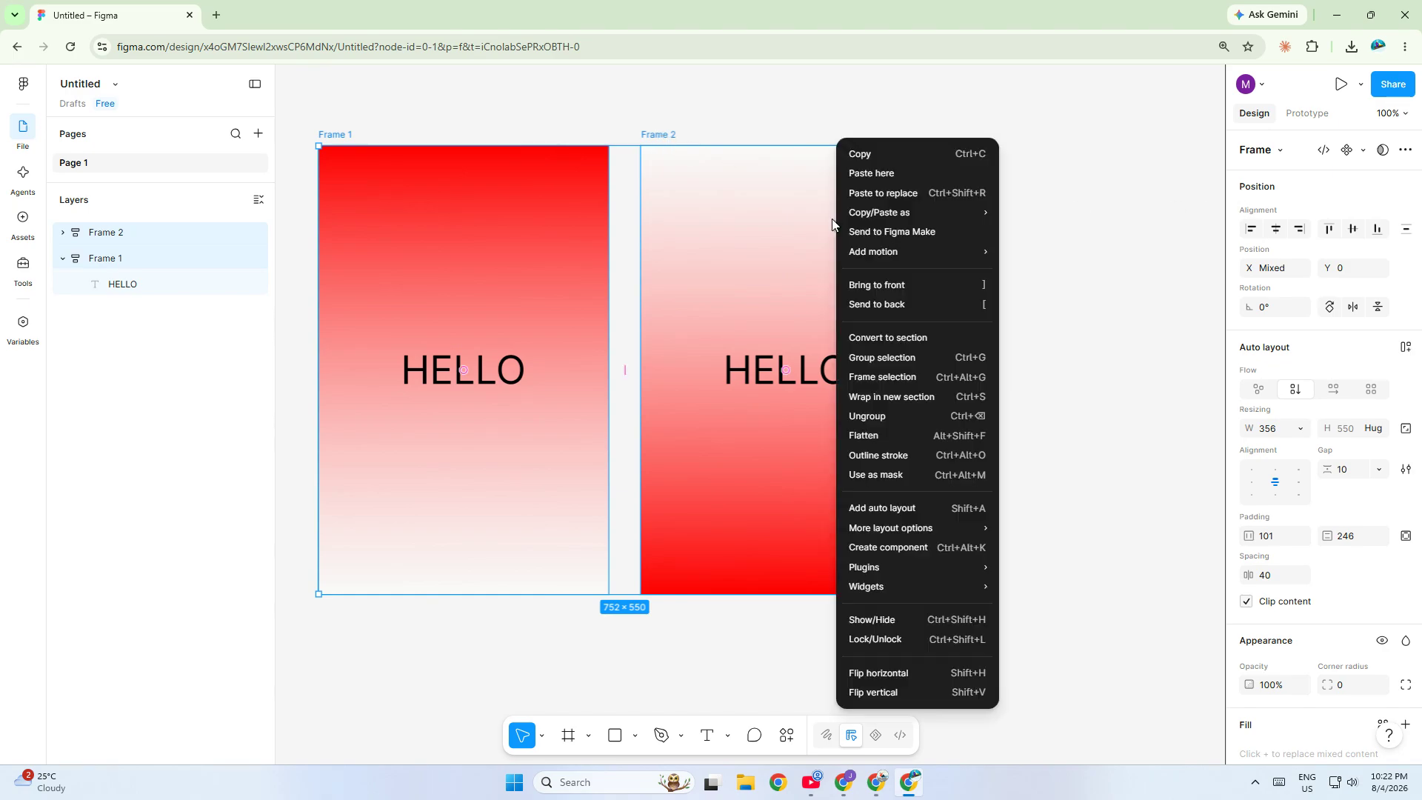
left_click(1120, 138)
left_click(1362, 151)
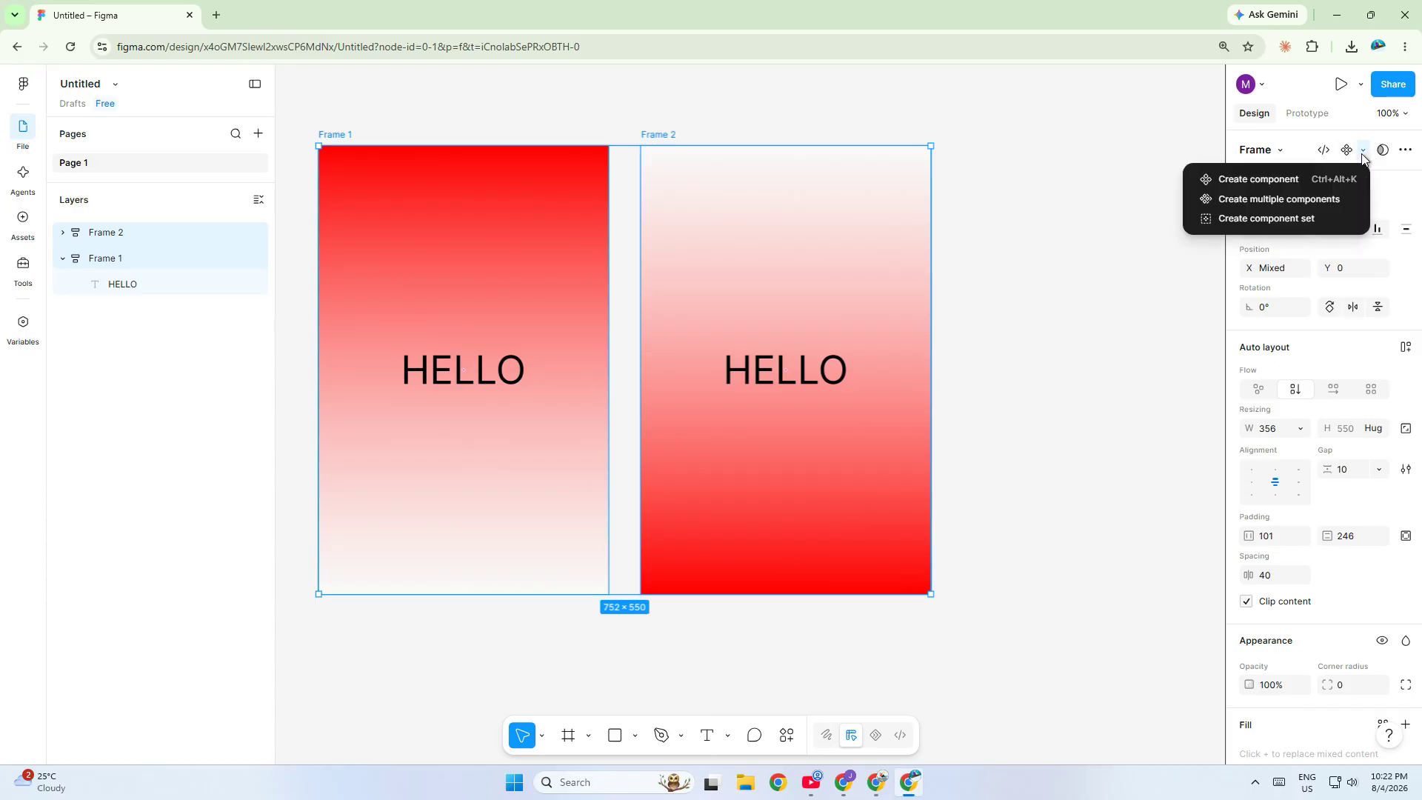
left_click(1319, 219)
key("Escape")
- In prototype mode, connect Frame 1 to Frame 2 with an After delay trigger and a Change to action
left_click(1307, 113)
left_click(539, 222)
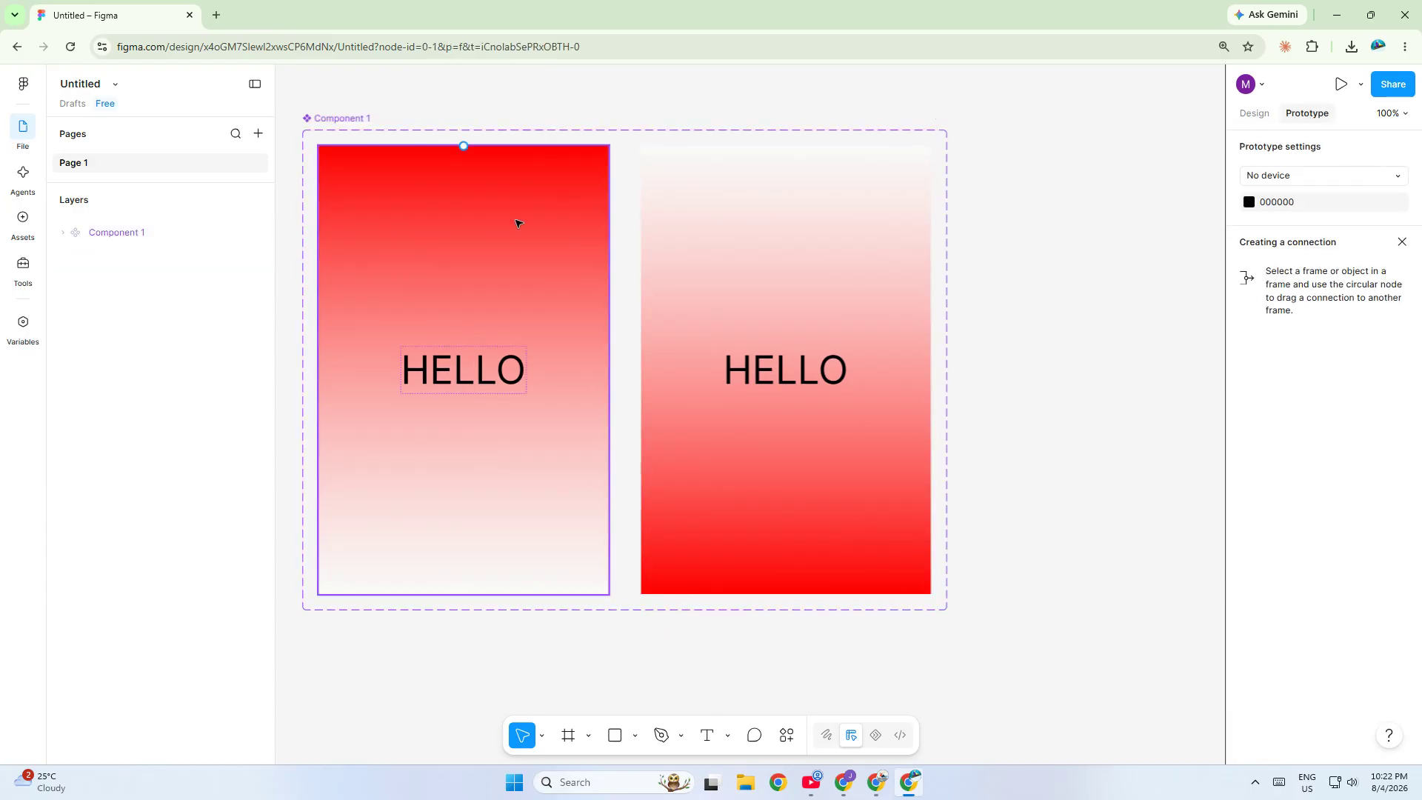
left_click_drag(609, 369, 664, 378)
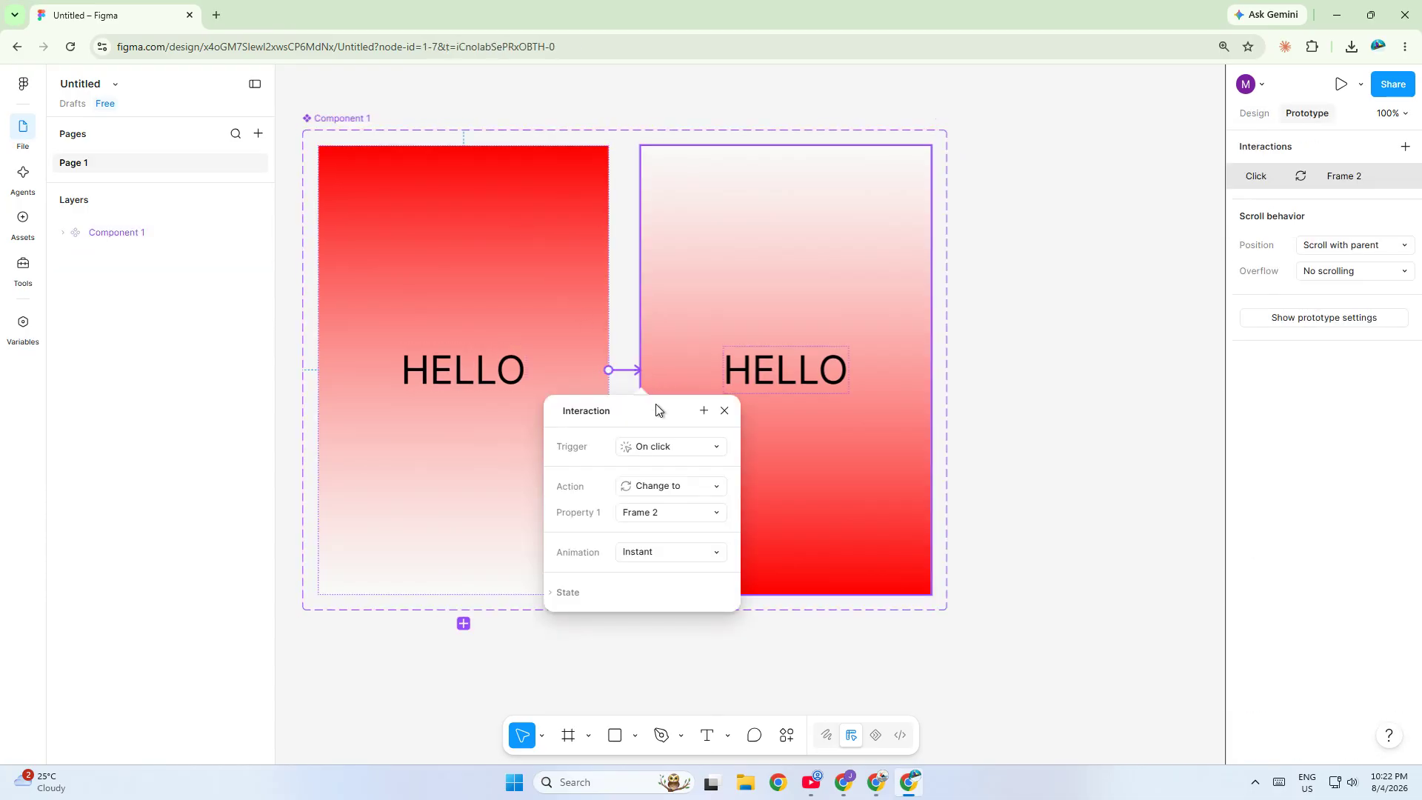
left_click(665, 452)
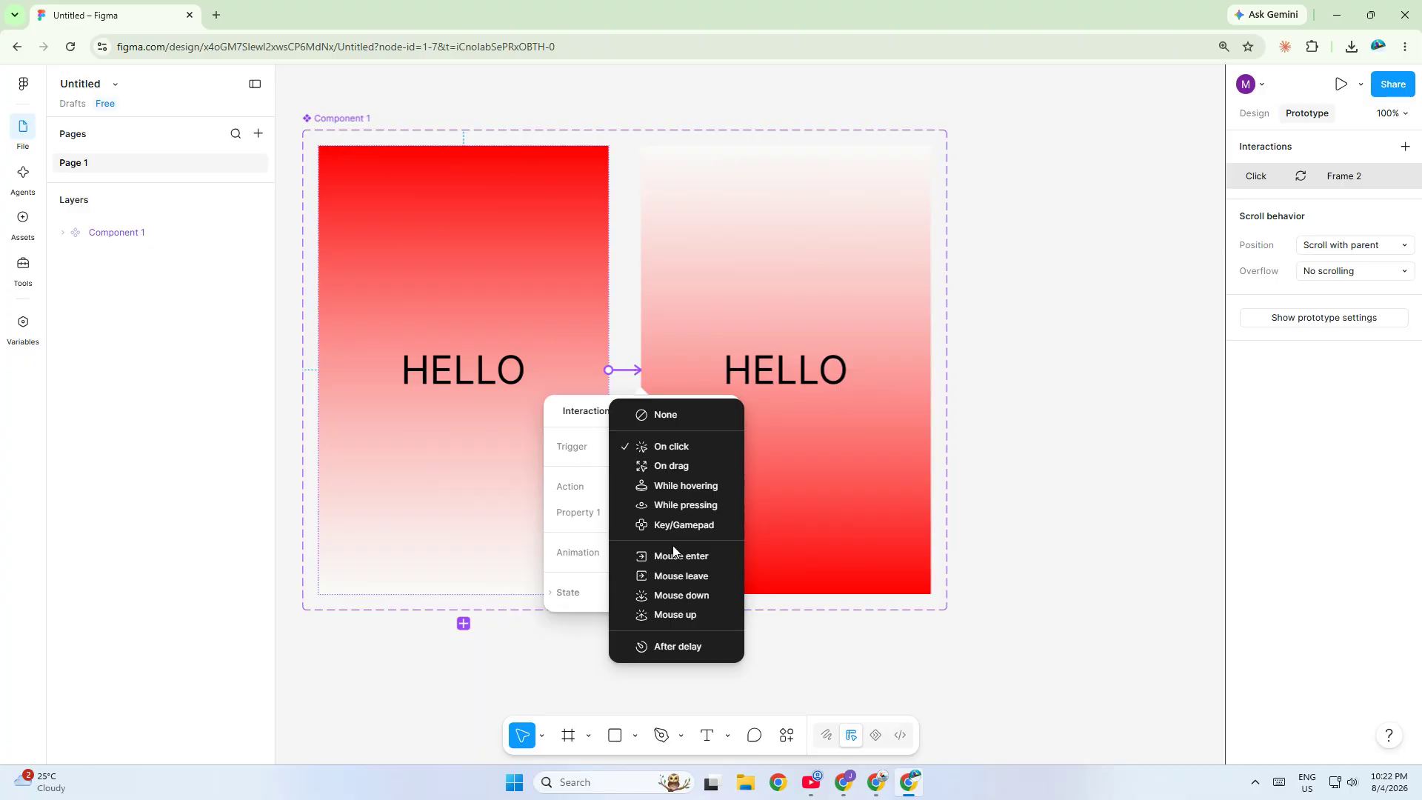
left_click(672, 647)
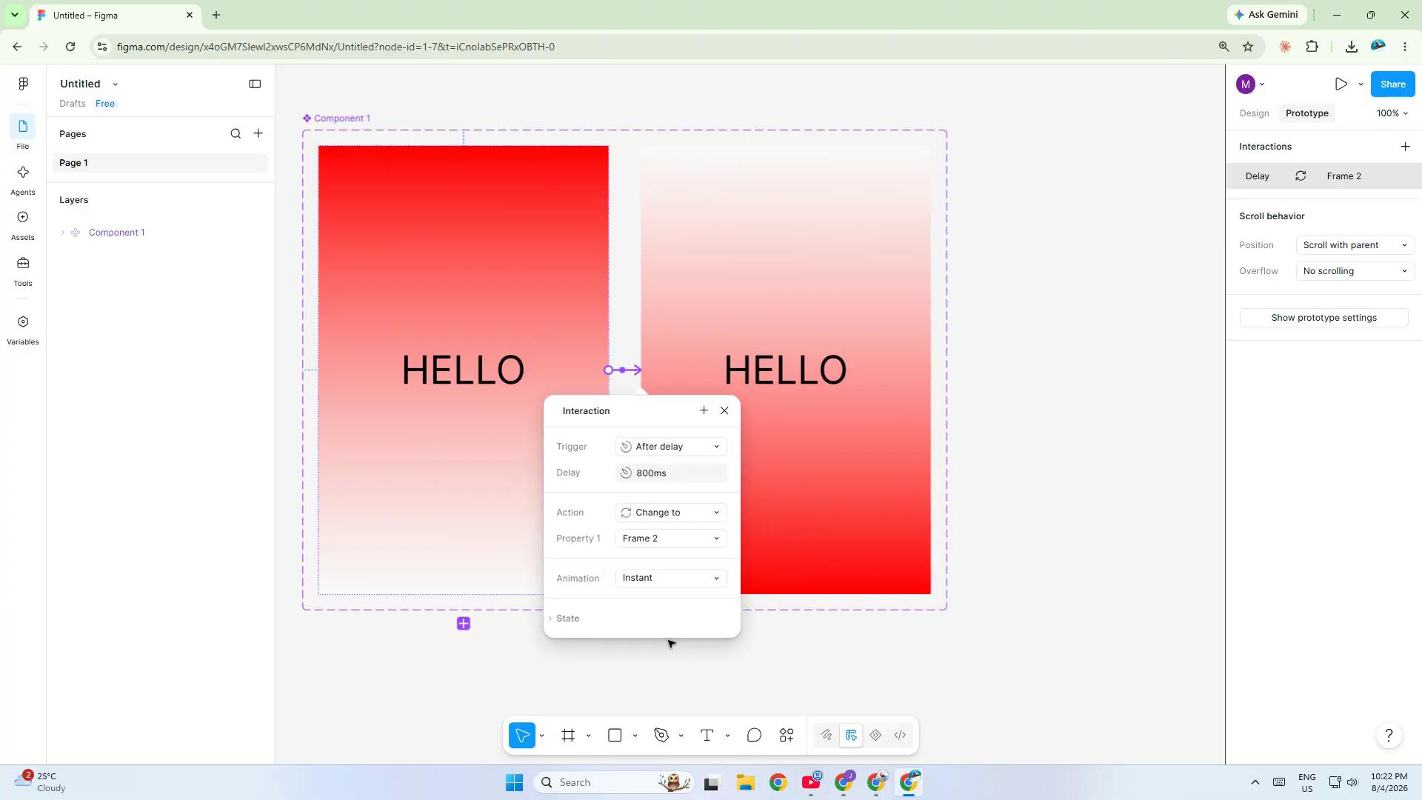
left_click(656, 512)
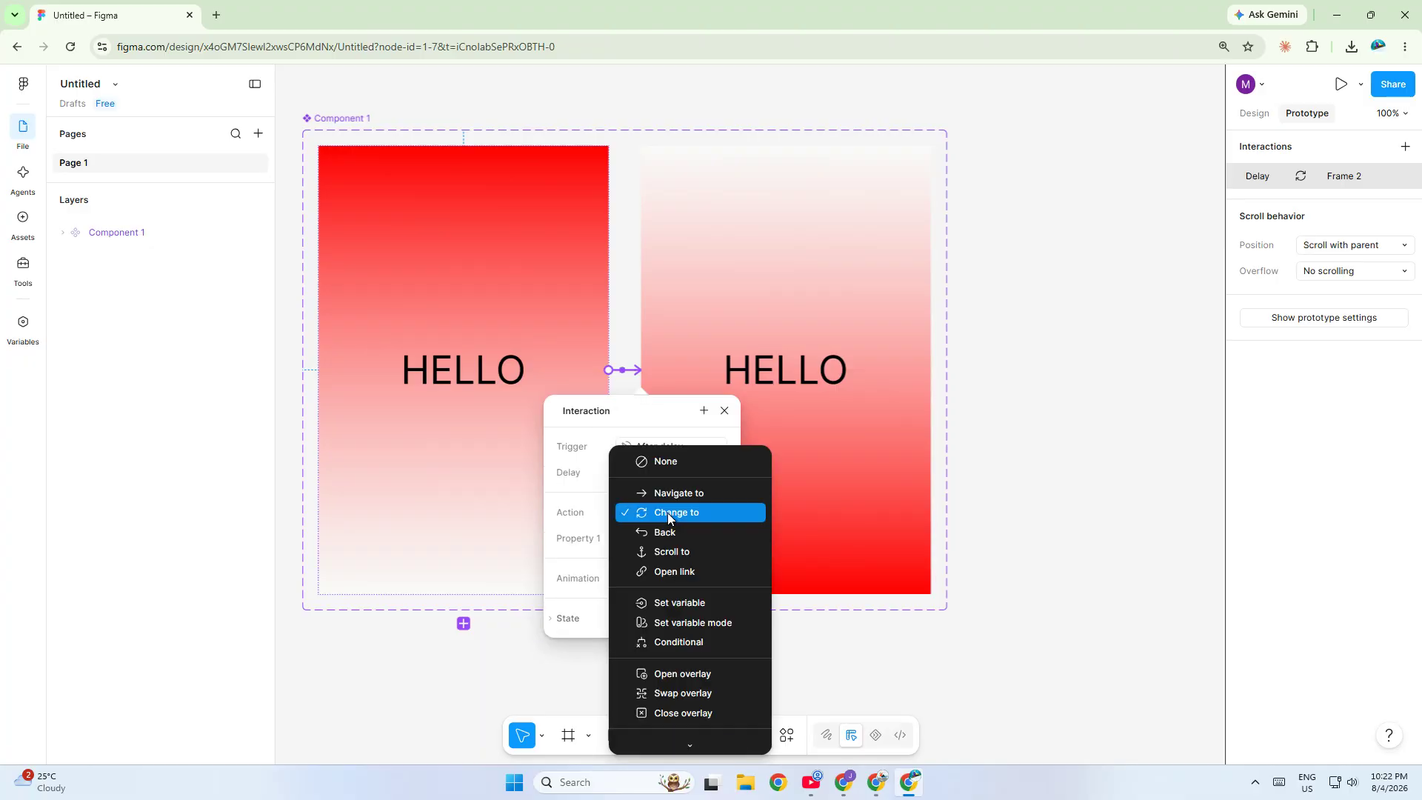
left_click(667, 512)
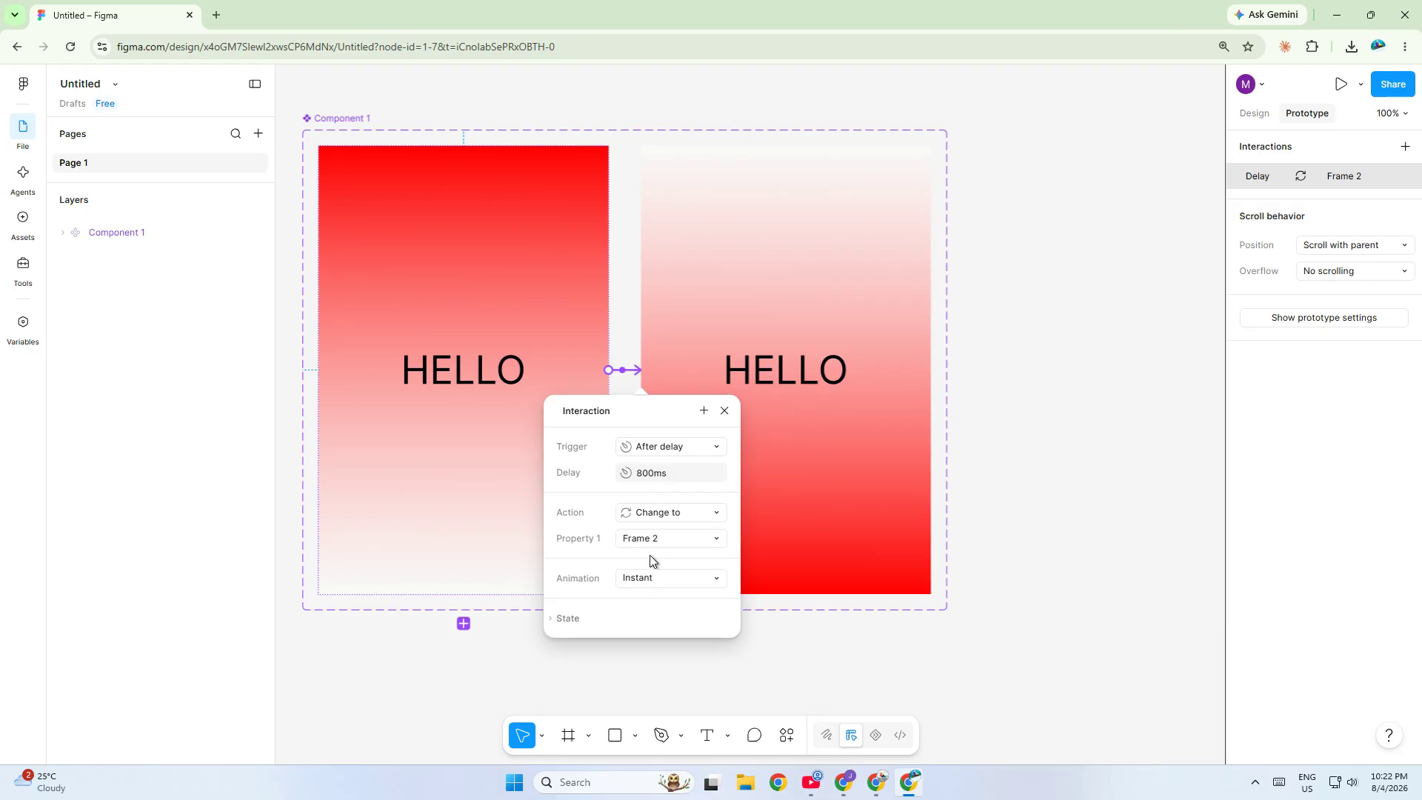
- Set this interaction's animation to Smart animate, easing to Gentle, and duration to 5 ms
left_click(648, 581)
left_click(657, 615)
left_click(657, 606)
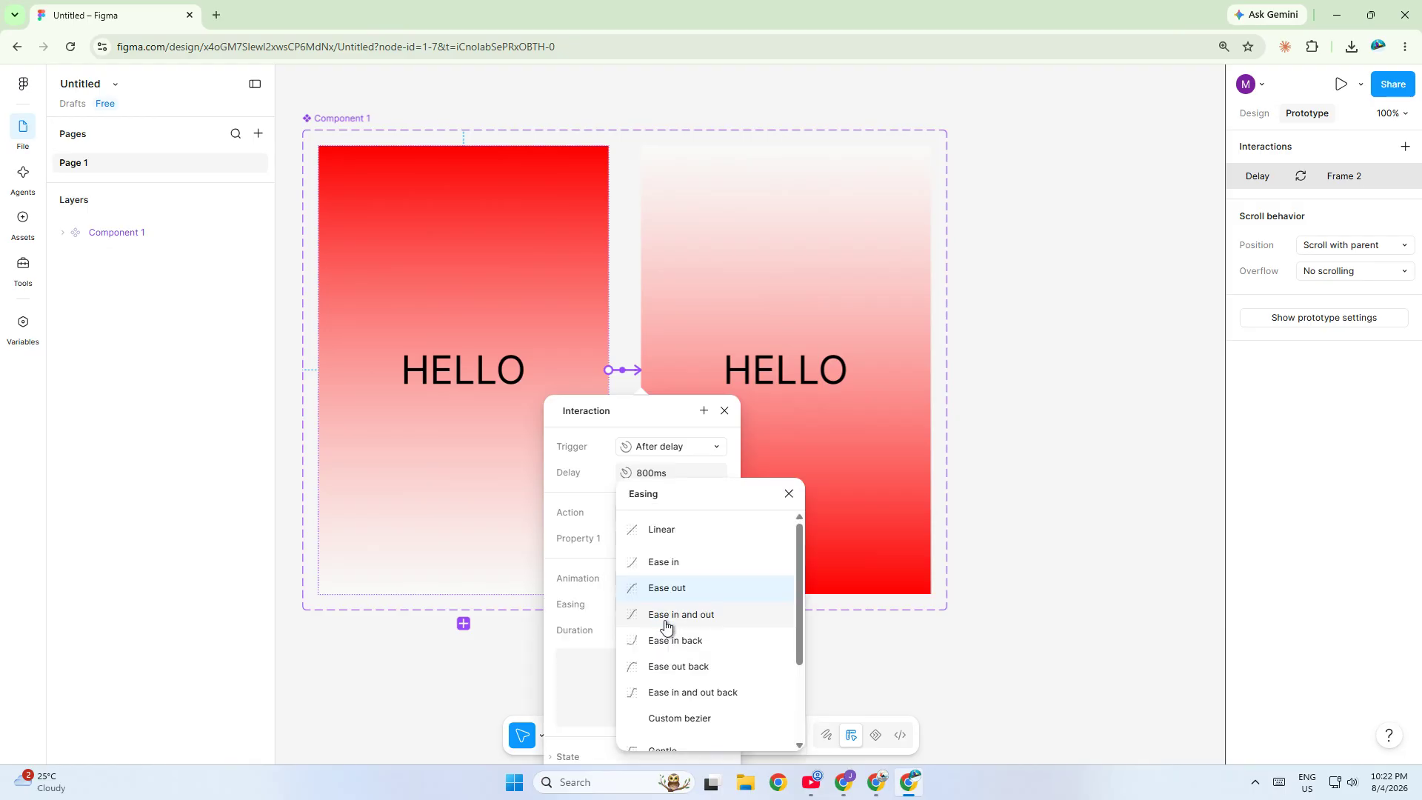
scroll(662, 622, "down", 2)
left_click(666, 626)
left_click(665, 629)
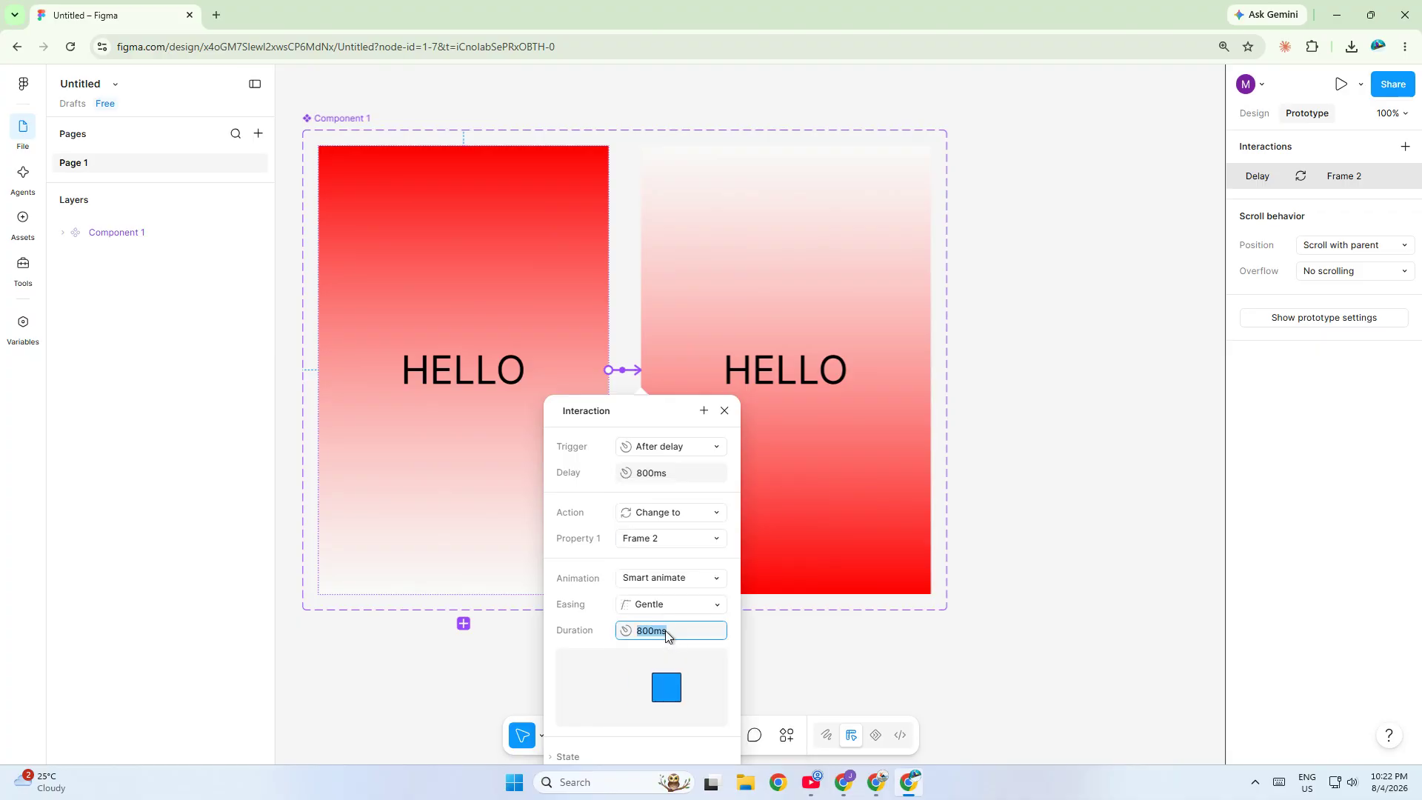
type("5")
key("Return")
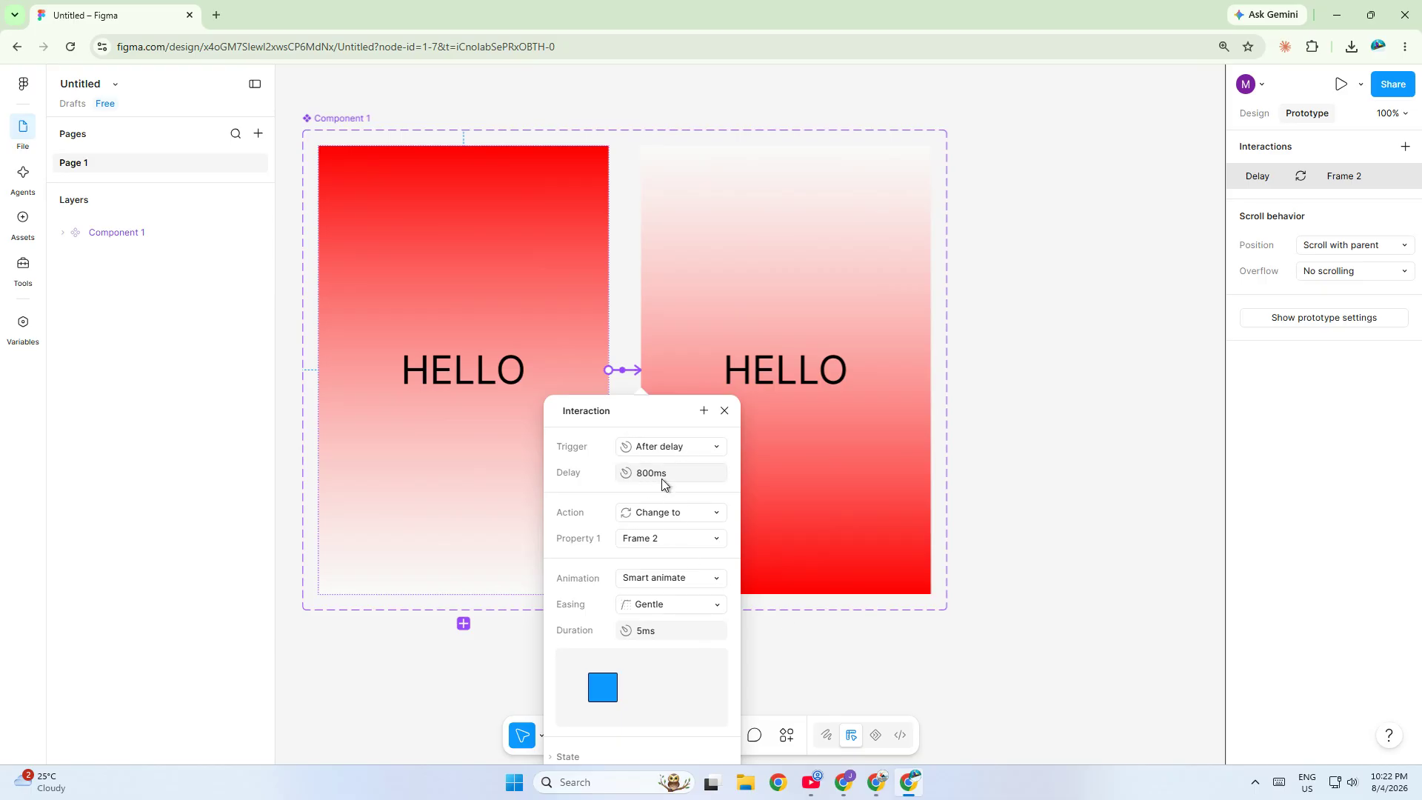
- Connect Frame 2 back to Frame 1 with an After delay trigger
left_click(668, 375)
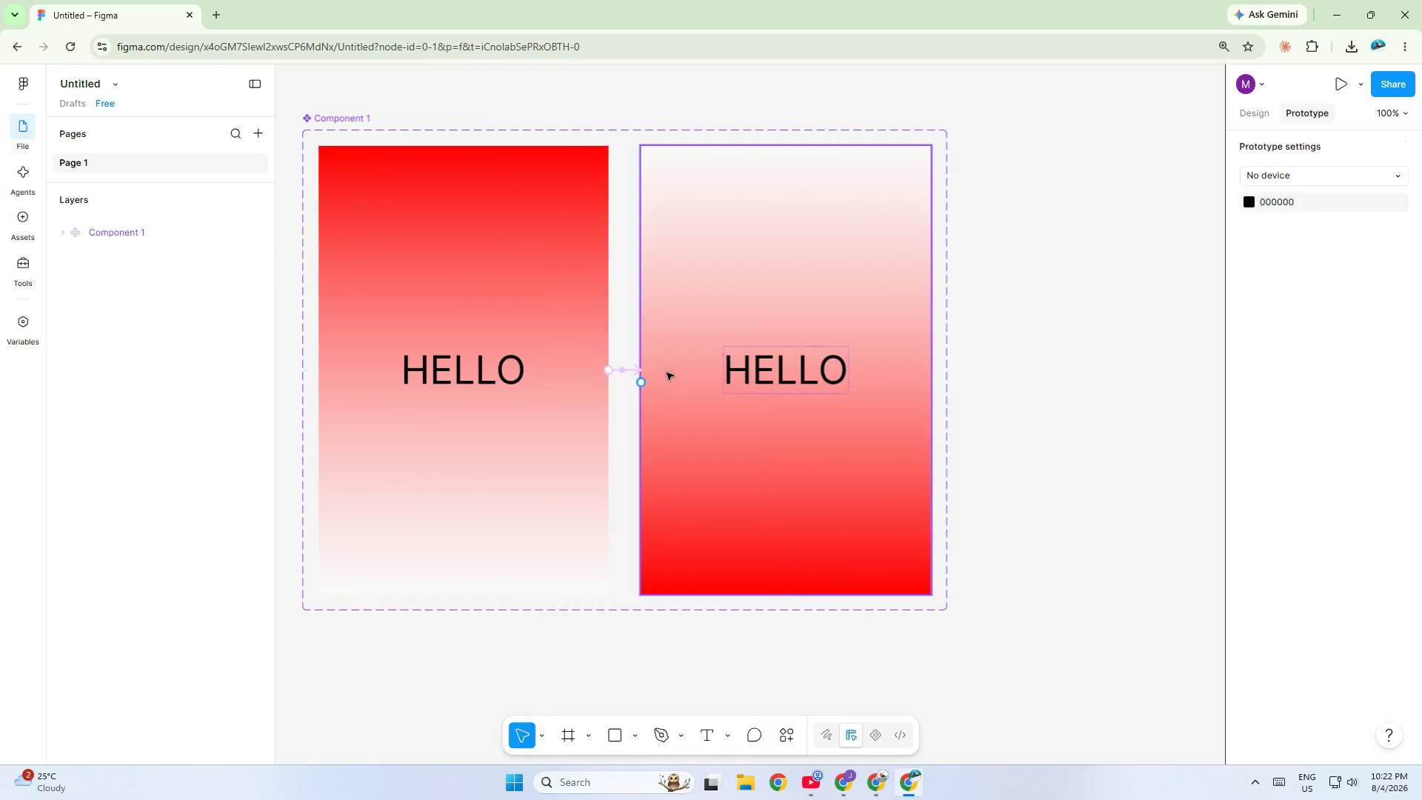
left_click_drag(634, 381, 600, 387)
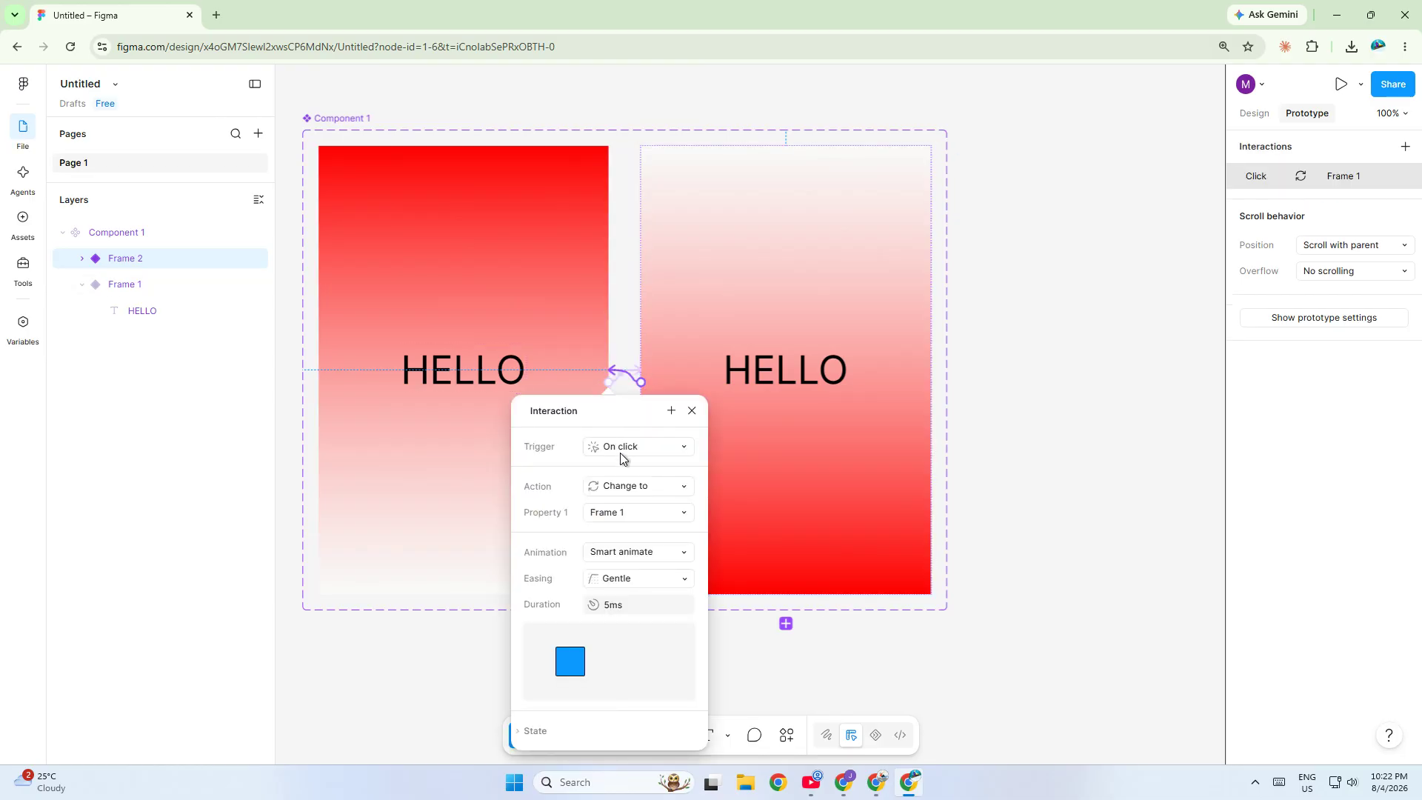
left_click(620, 448)
left_click(650, 646)
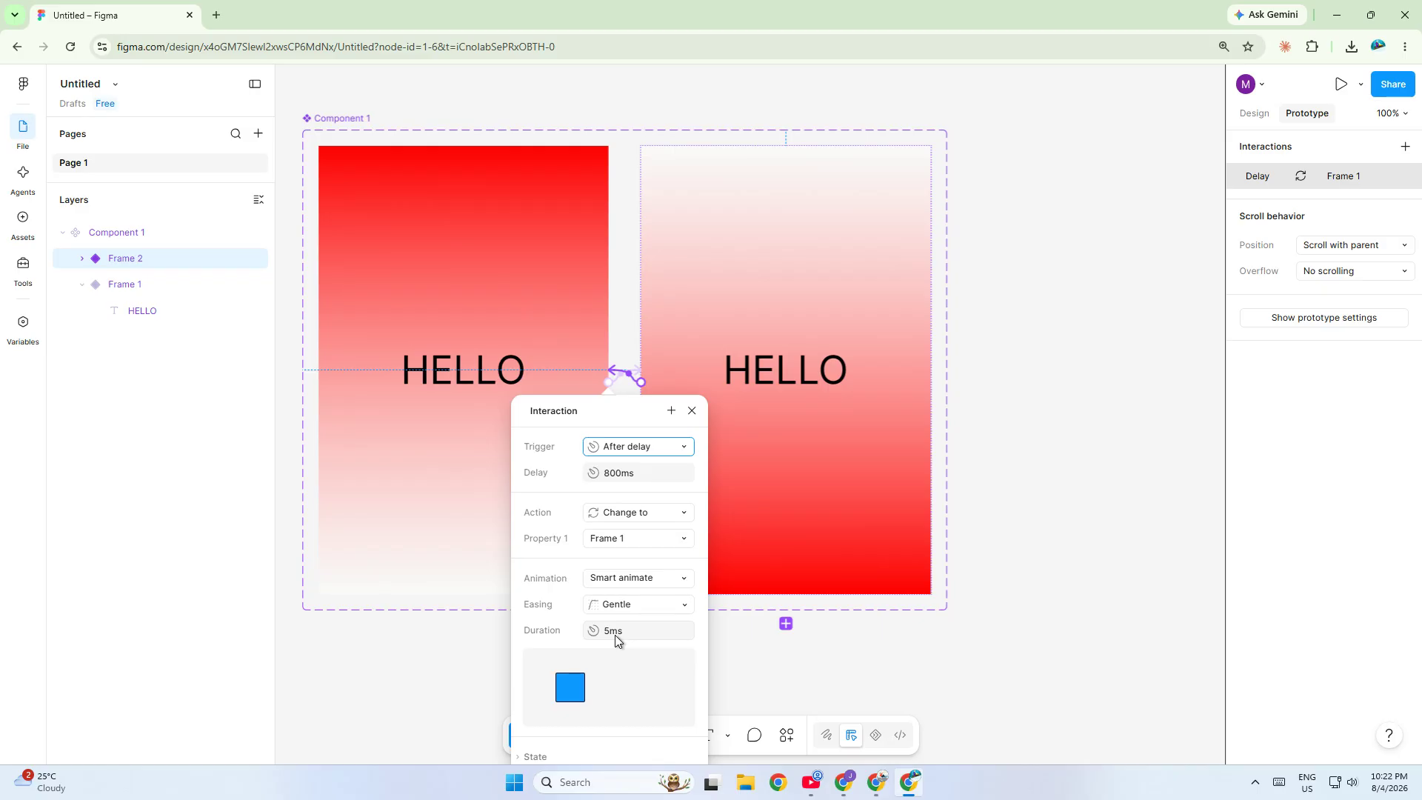
- Open the file's assets and place an instance of Component 1 to the right of the component set
left_click(876, 645)
left_click_drag(433, 639, 204, 643)
left_click(23, 221)
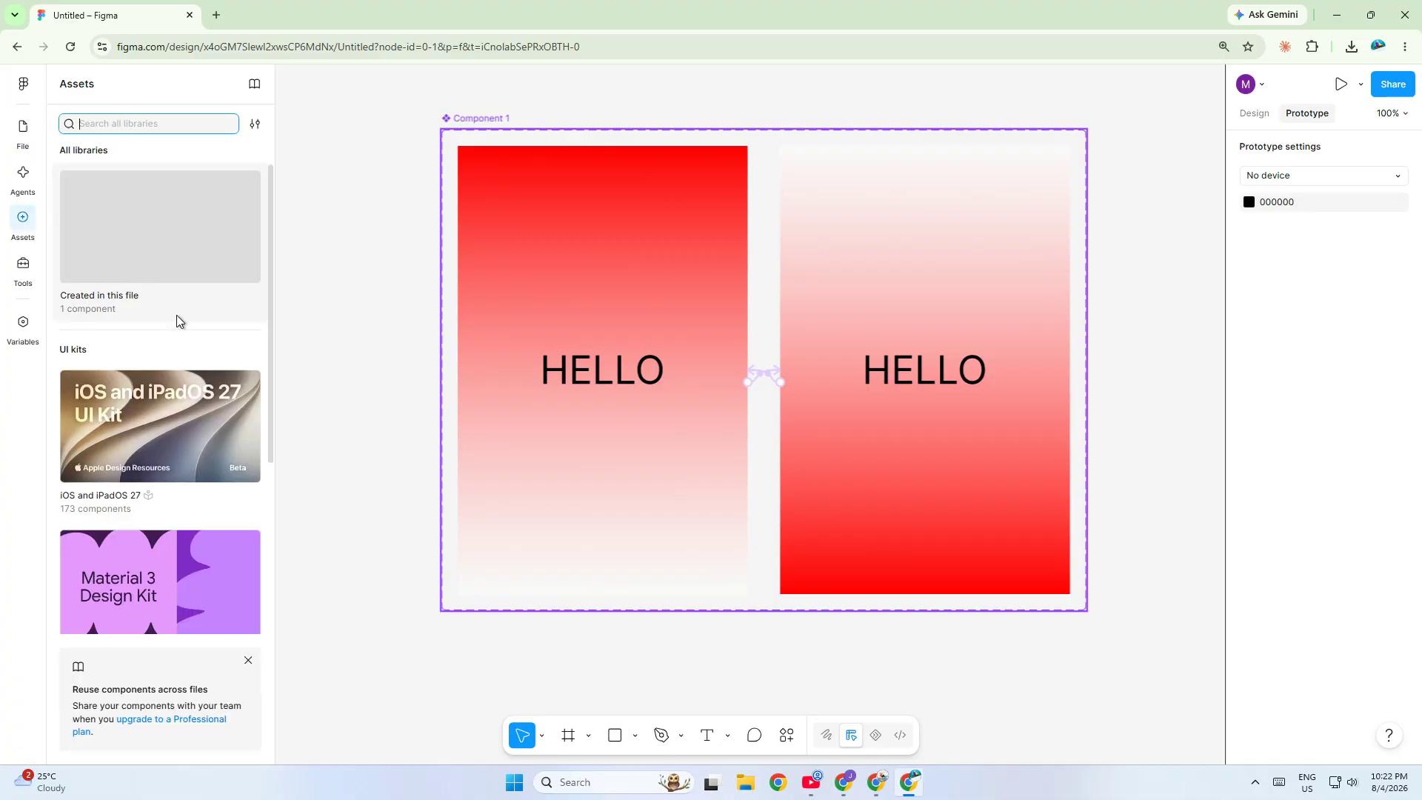
scroll(1174, 358, "right", 5)
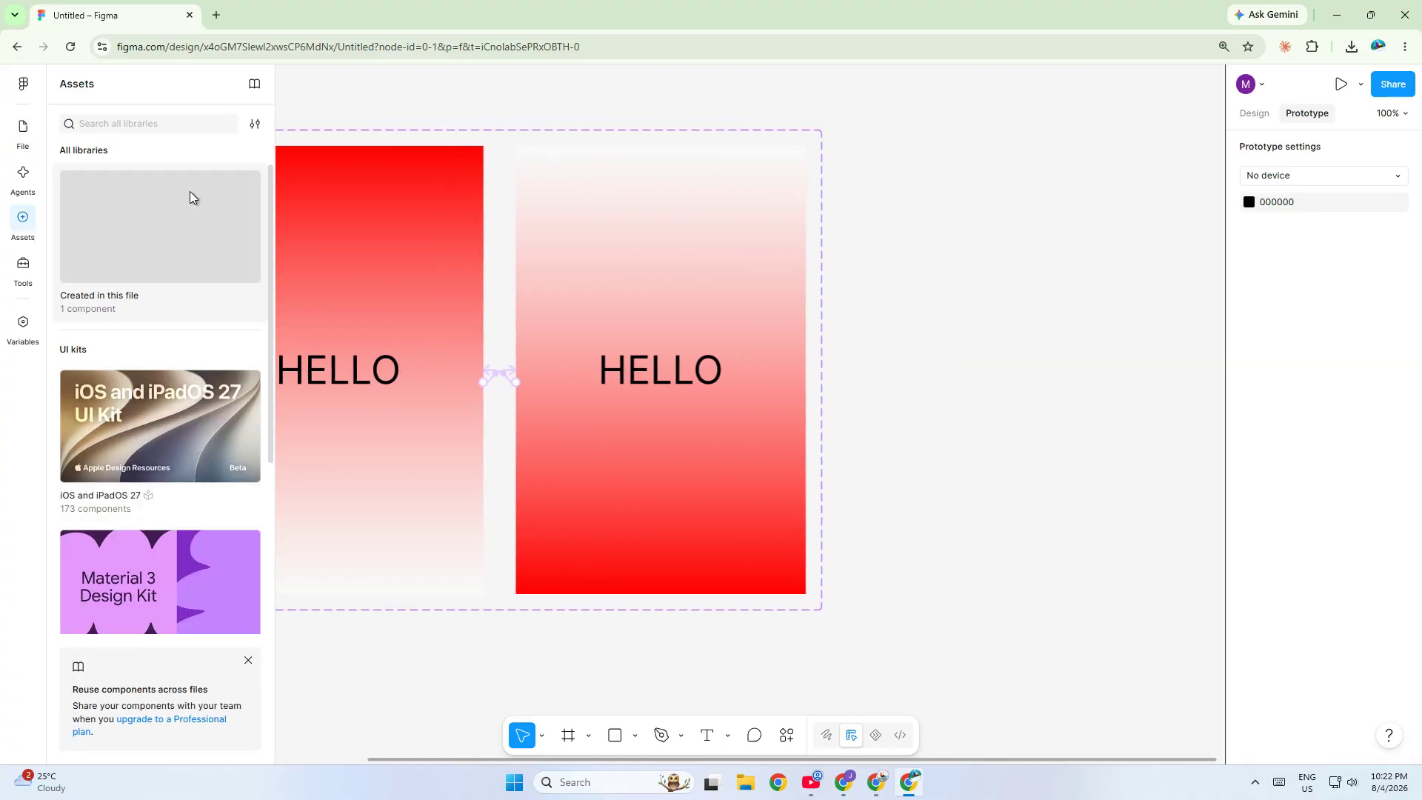
left_click(189, 197)
left_click_drag(107, 213, 1025, 340)
- Select the placed instance and add a flow starting point to it
key("shift+1")
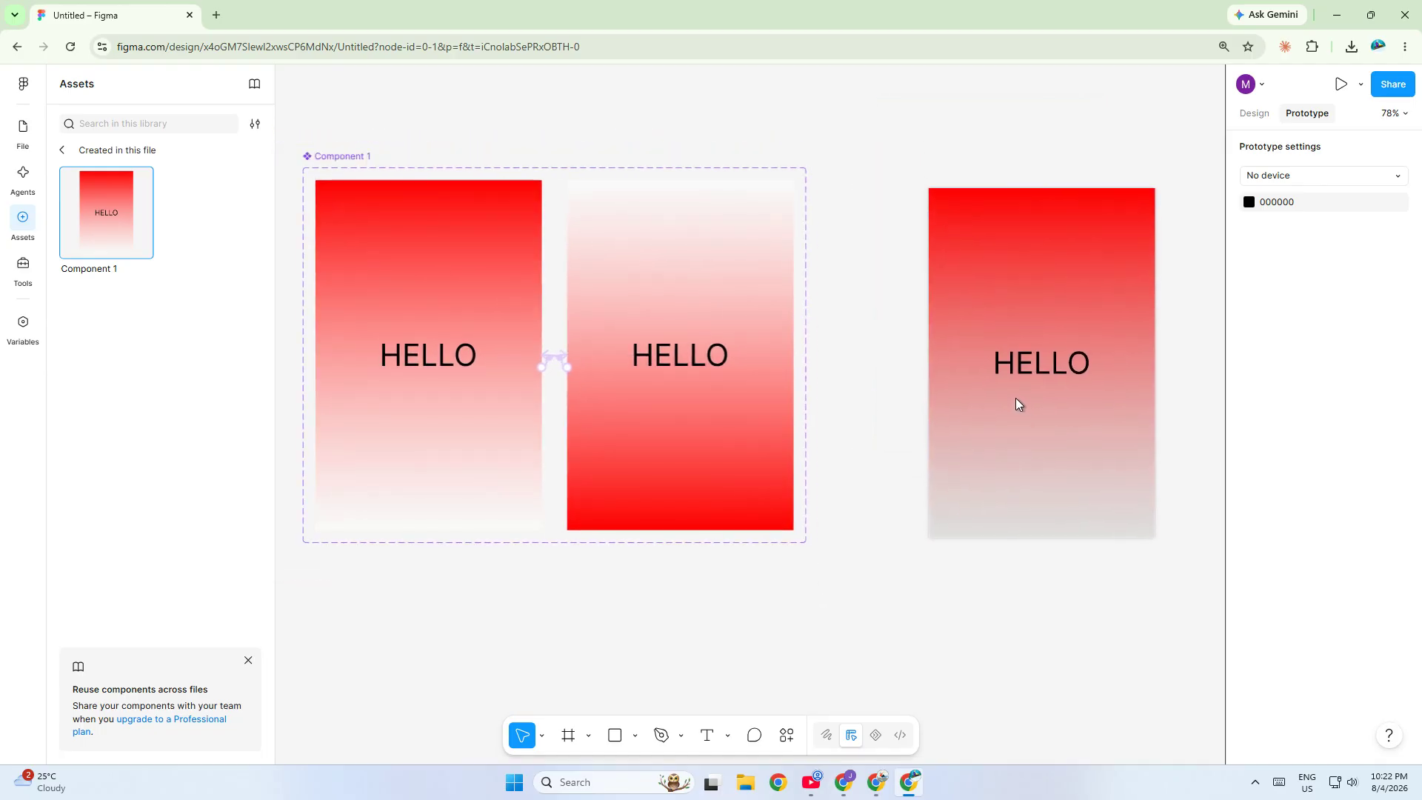
left_click_drag(1015, 398, 1005, 393)
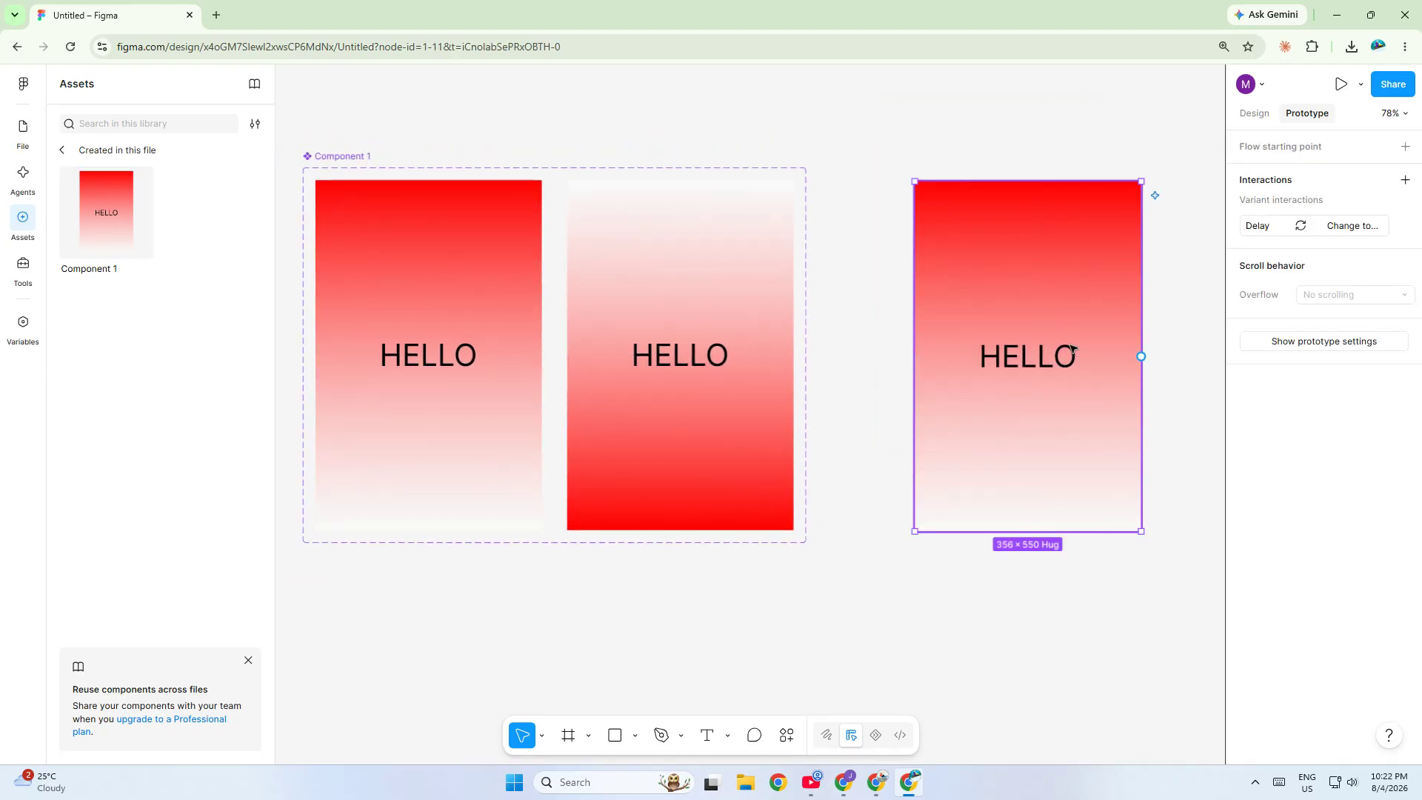
left_click_drag(1195, 405, 1237, 403)
left_click(865, 337)
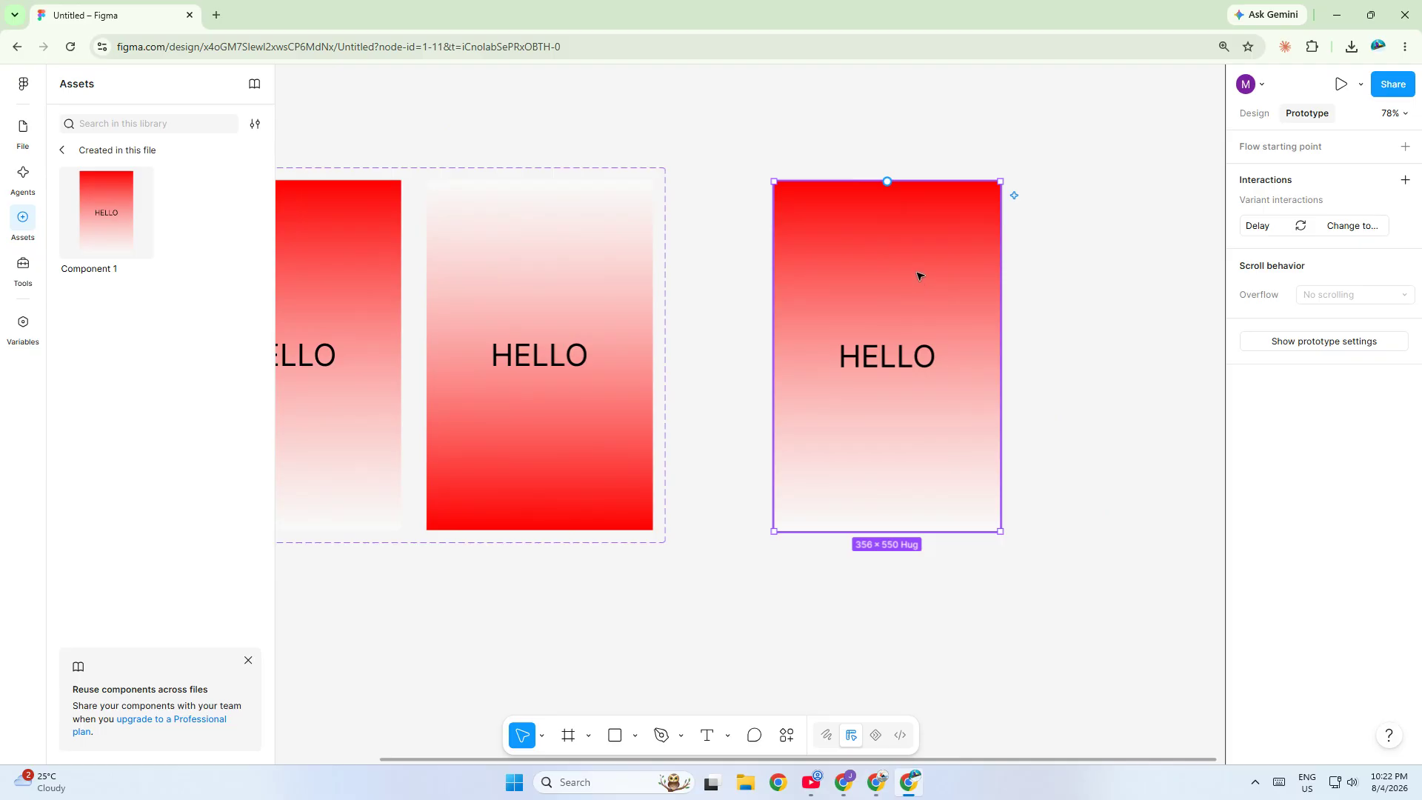
left_click(1405, 146)
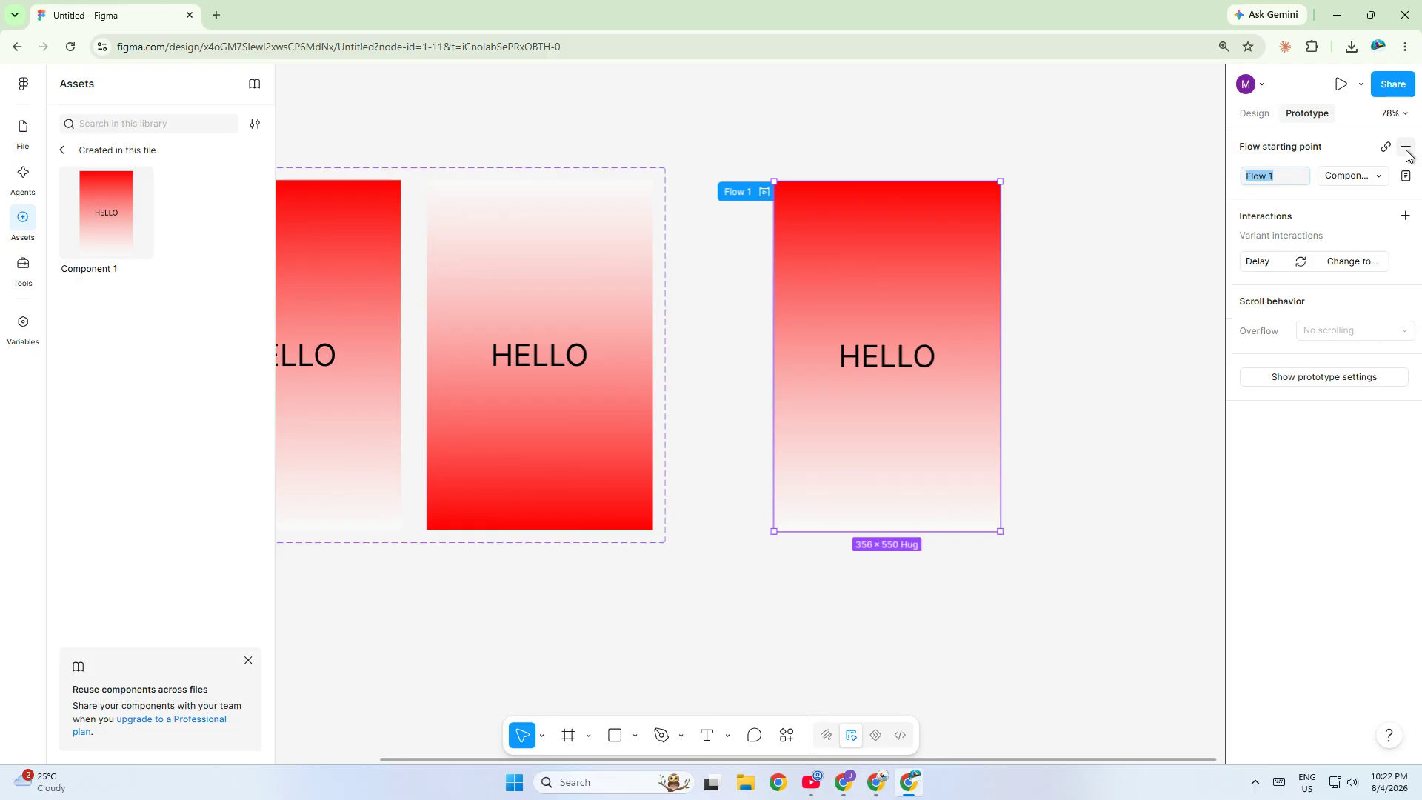
- Preview Flow 1's prototype in the preview window, then close the preview
left_click(756, 192)
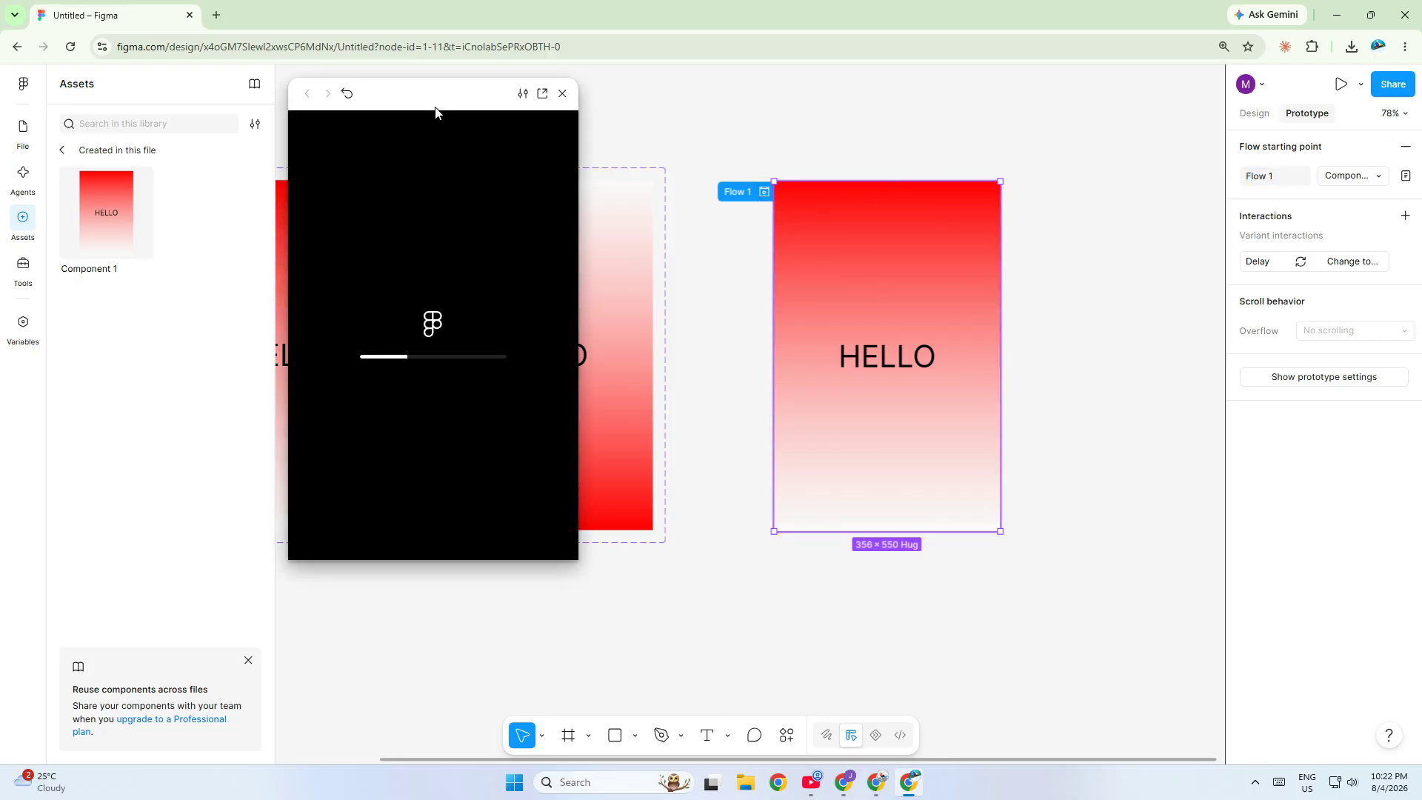
left_click_drag(436, 111, 547, 138)
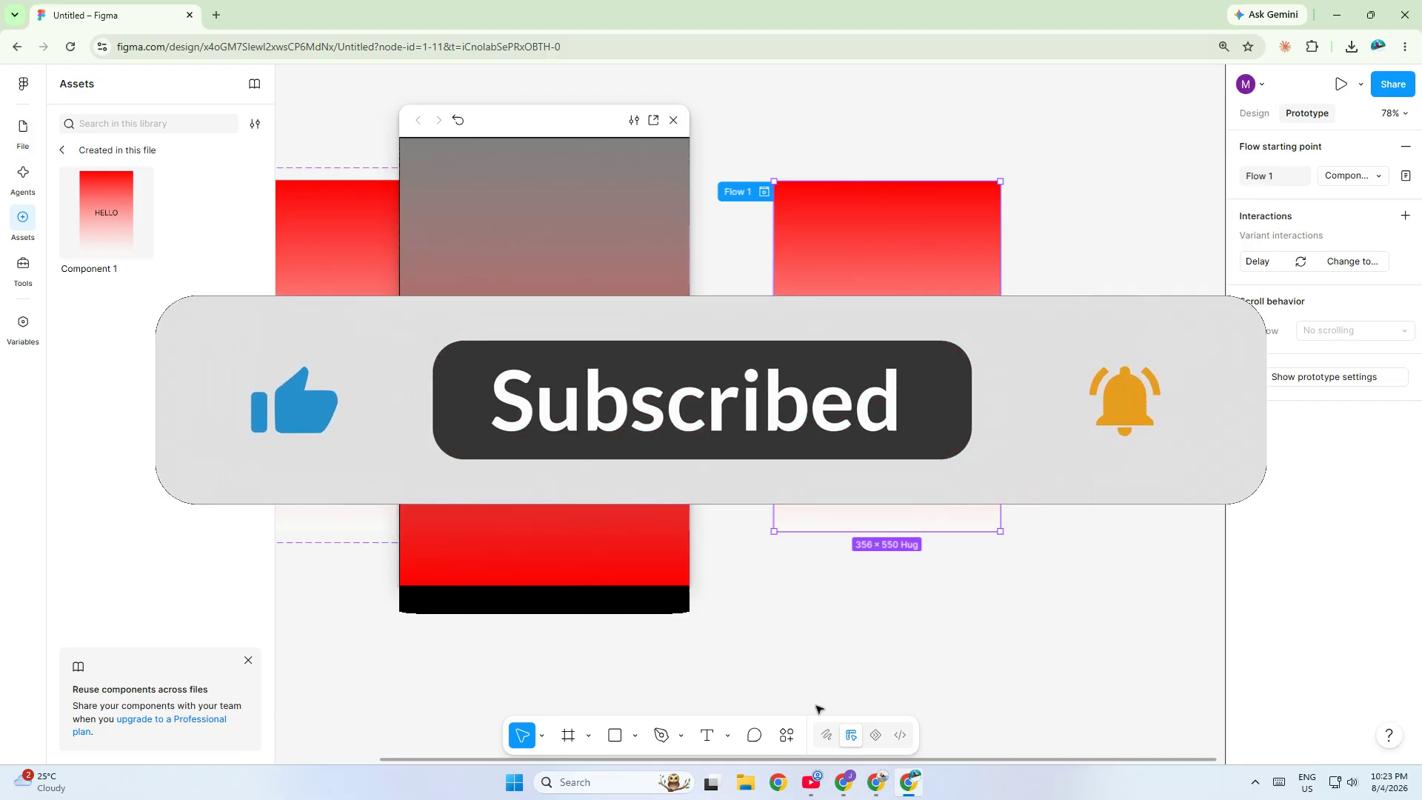
left_click(673, 120)
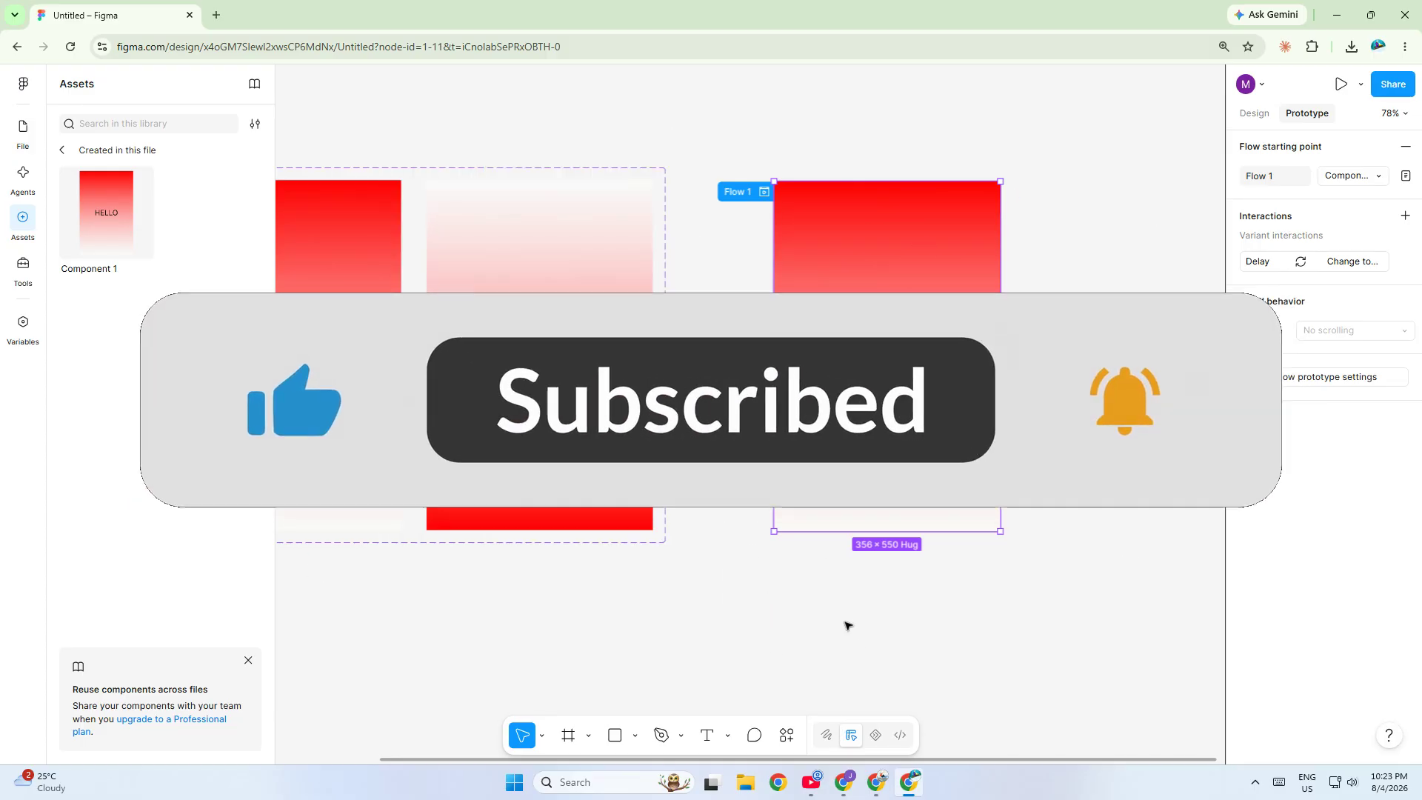